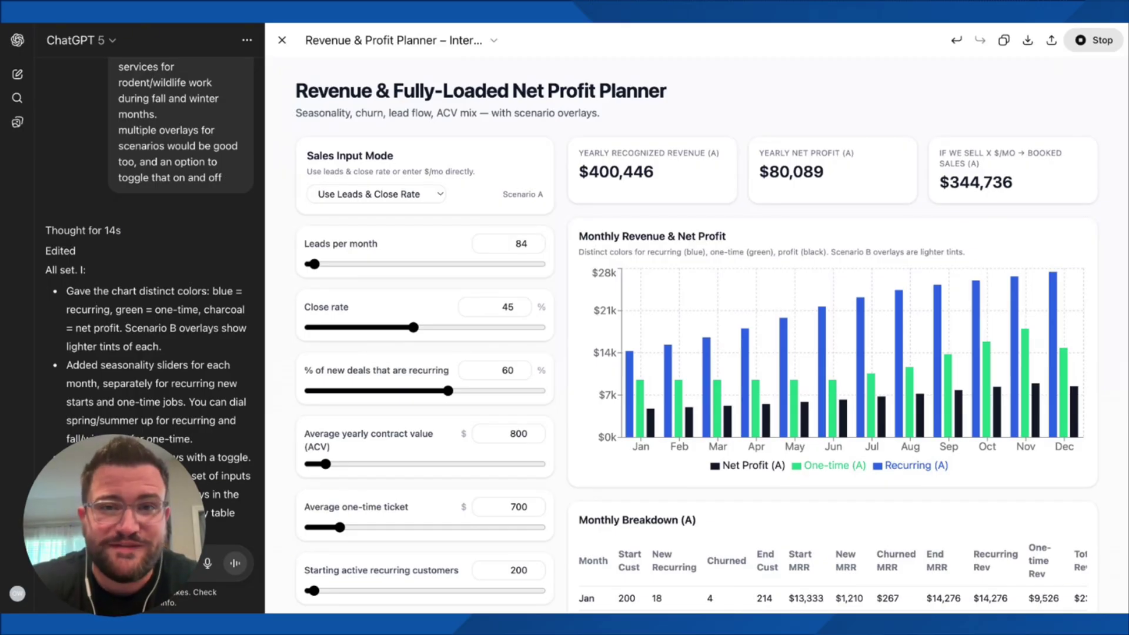
- Scroll the conversation back to reread the original request for the interactive revenue and net profit planner app
scroll(697, 333, down, 3)
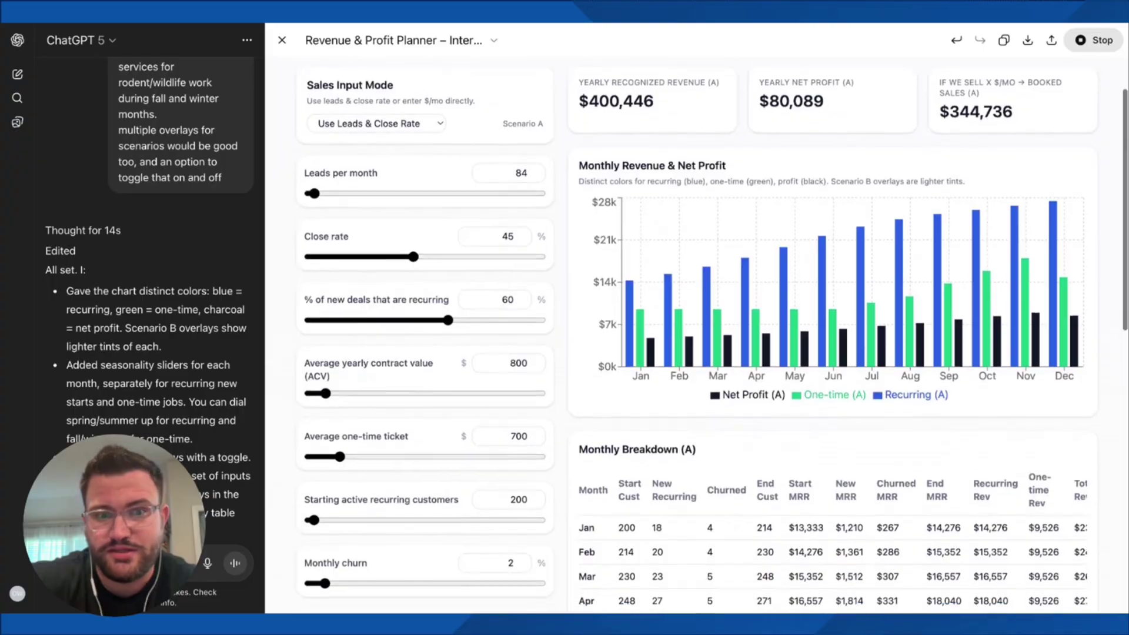
scroll(712, 332, down, 1)
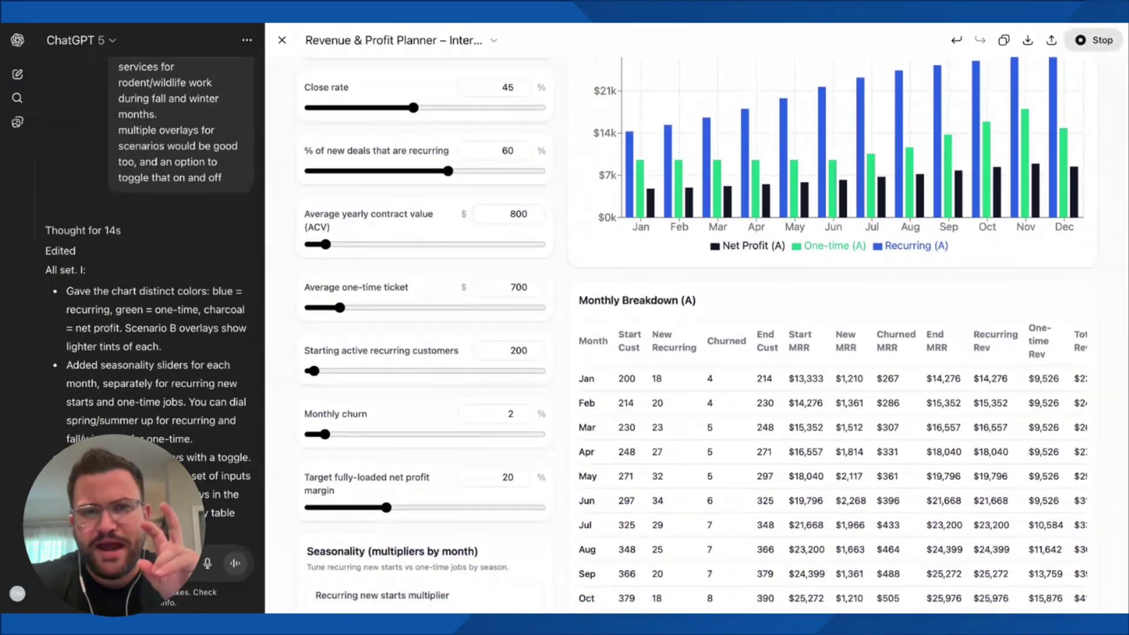
scroll(728, 394, down, 2)
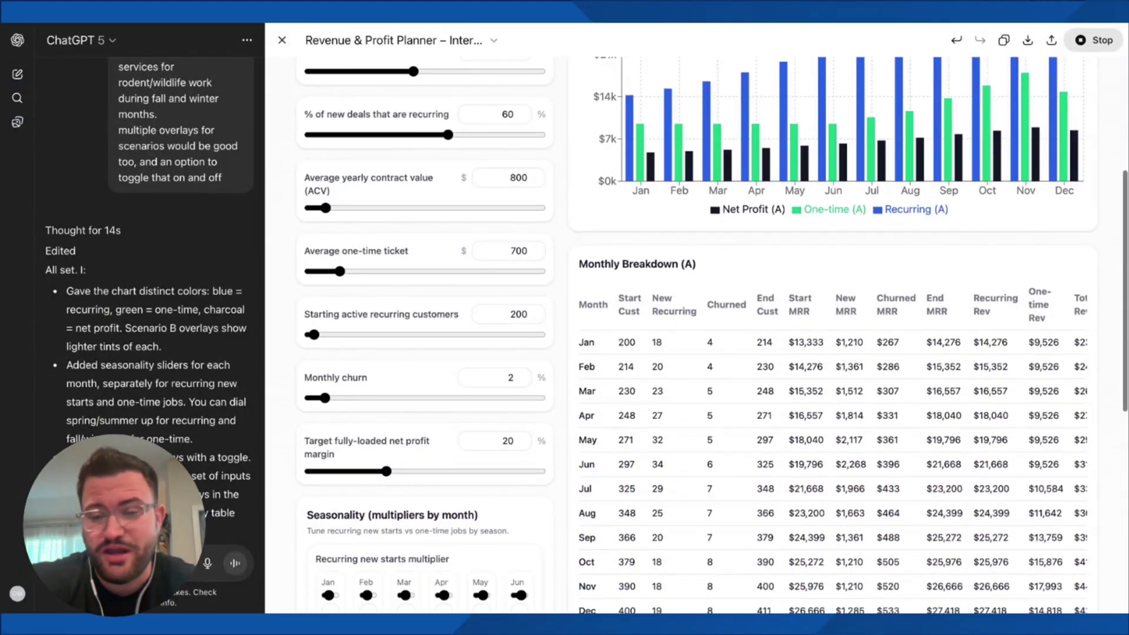
scroll(713, 336, down, 5)
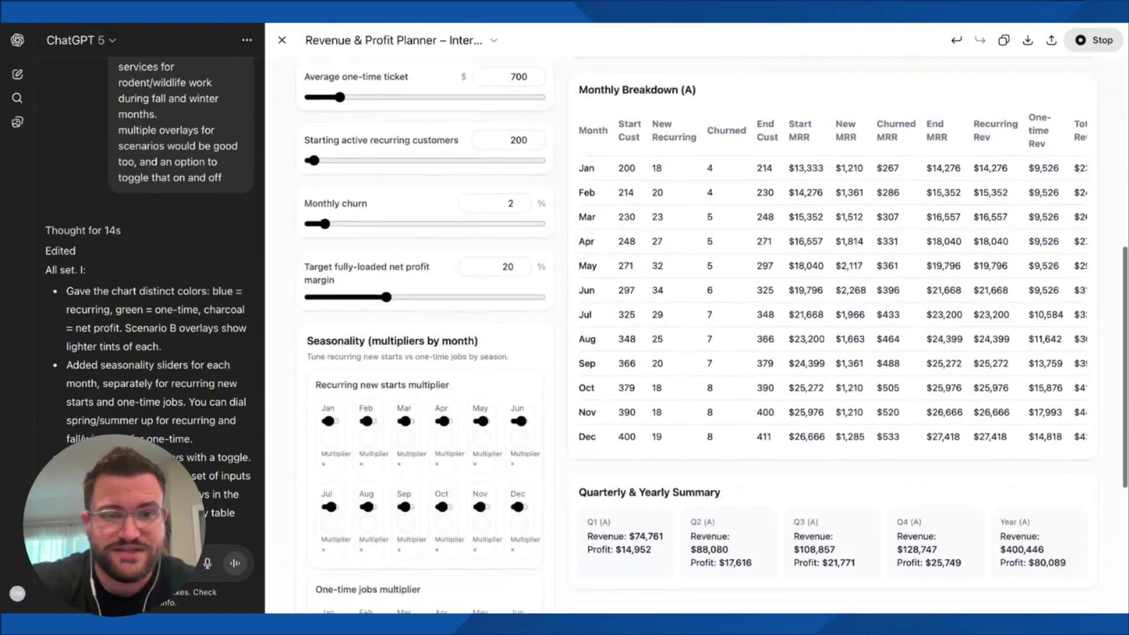
scroll(713, 335, up, 15)
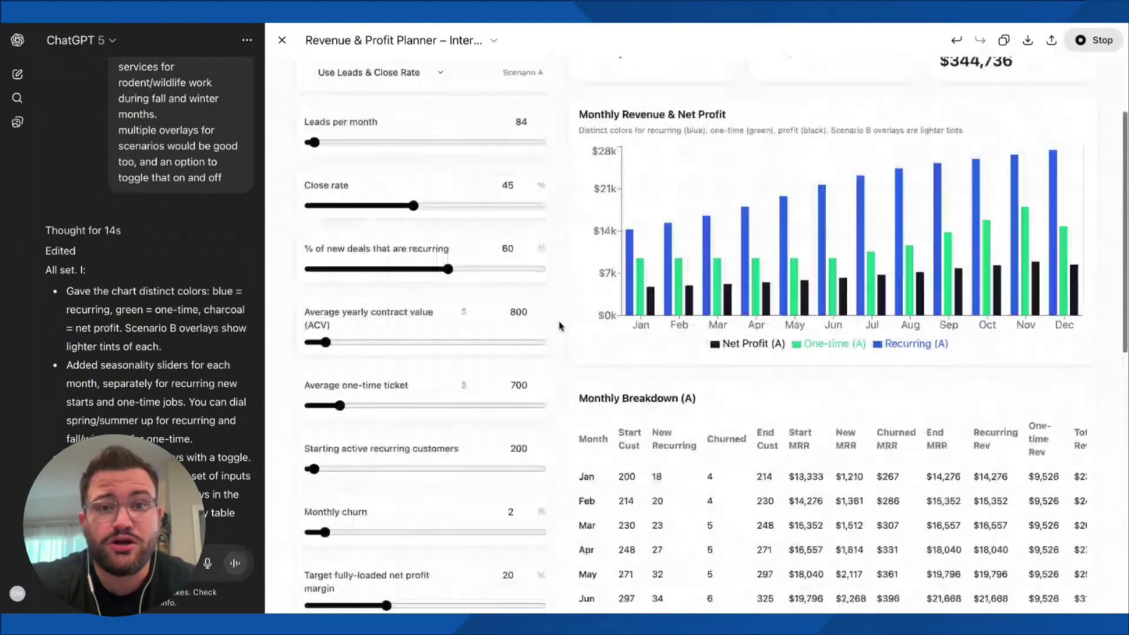
scroll(714, 335, down, 1)
scroll(713, 335, up, 1)
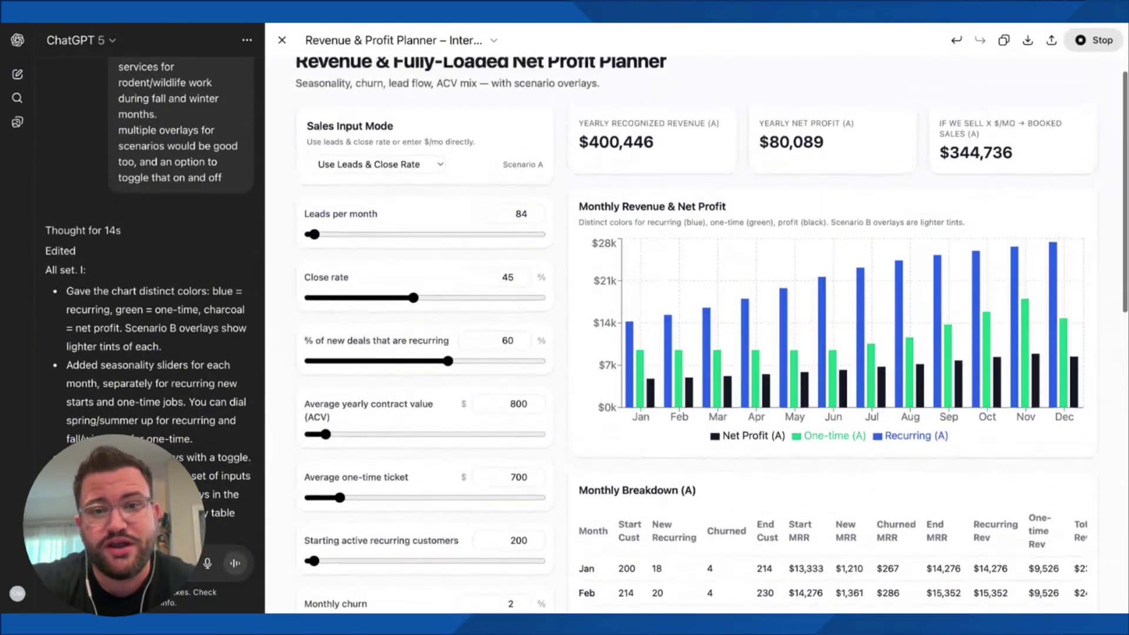
scroll(714, 335, up, 1)
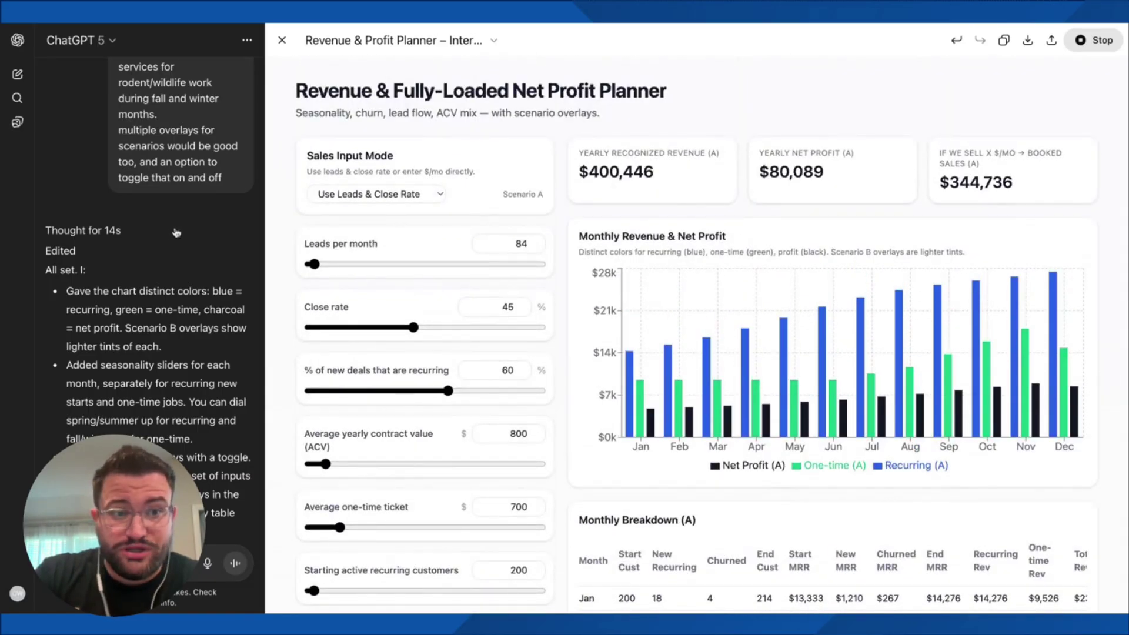
scroll(181, 245, up, 10)
scroll(181, 244, down, 3)
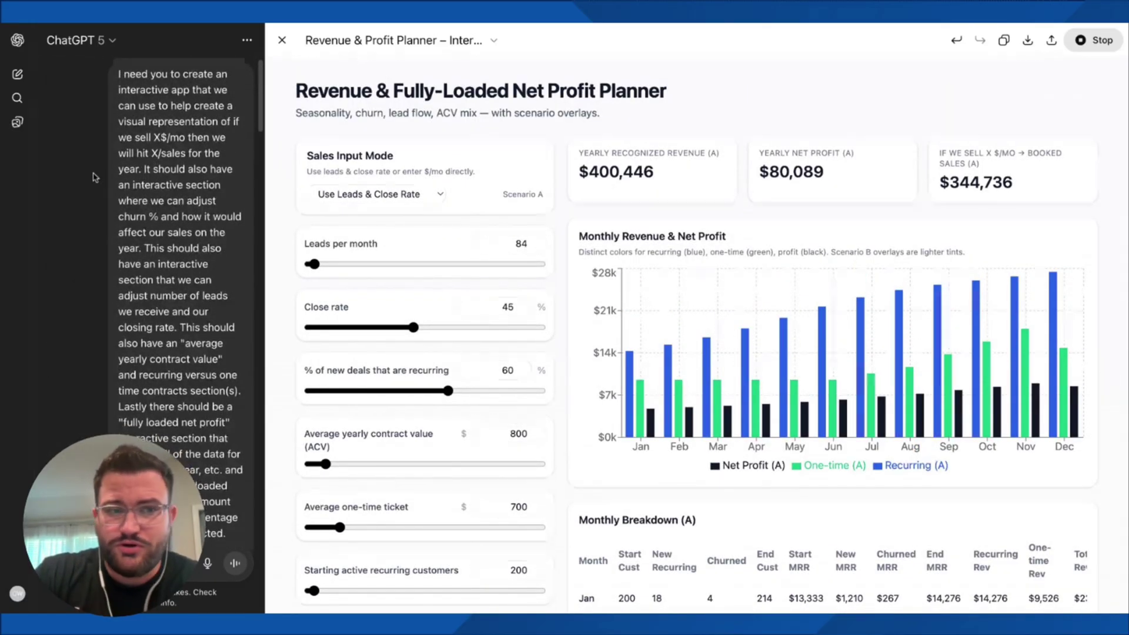
scroll(181, 245, up, 3)
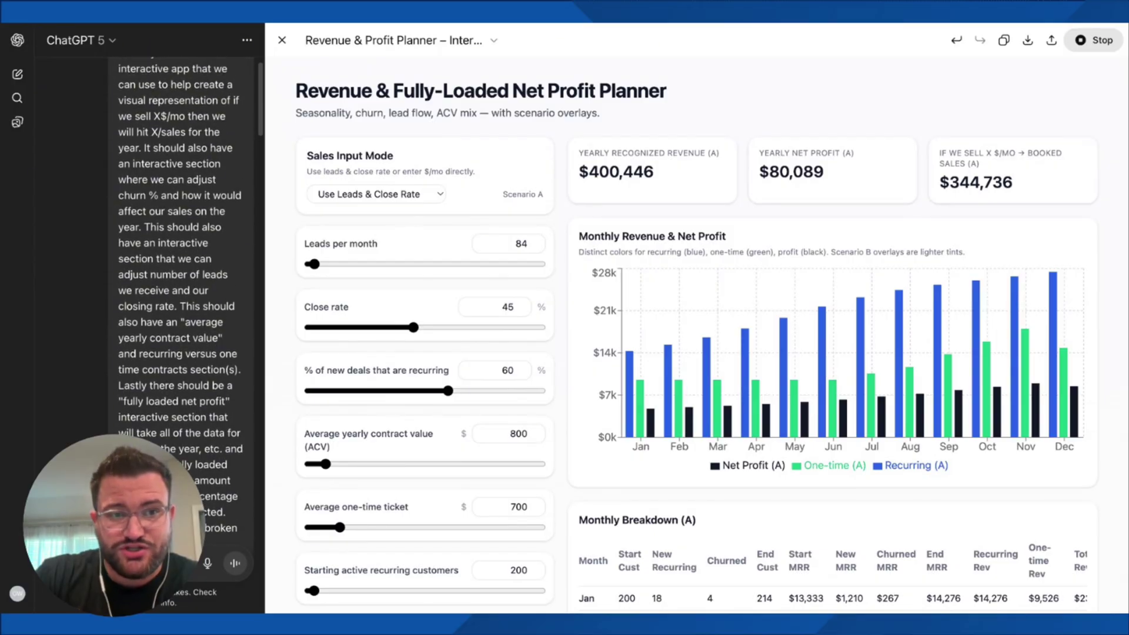
scroll(181, 245, down, 2)
scroll(181, 245, down, 1)
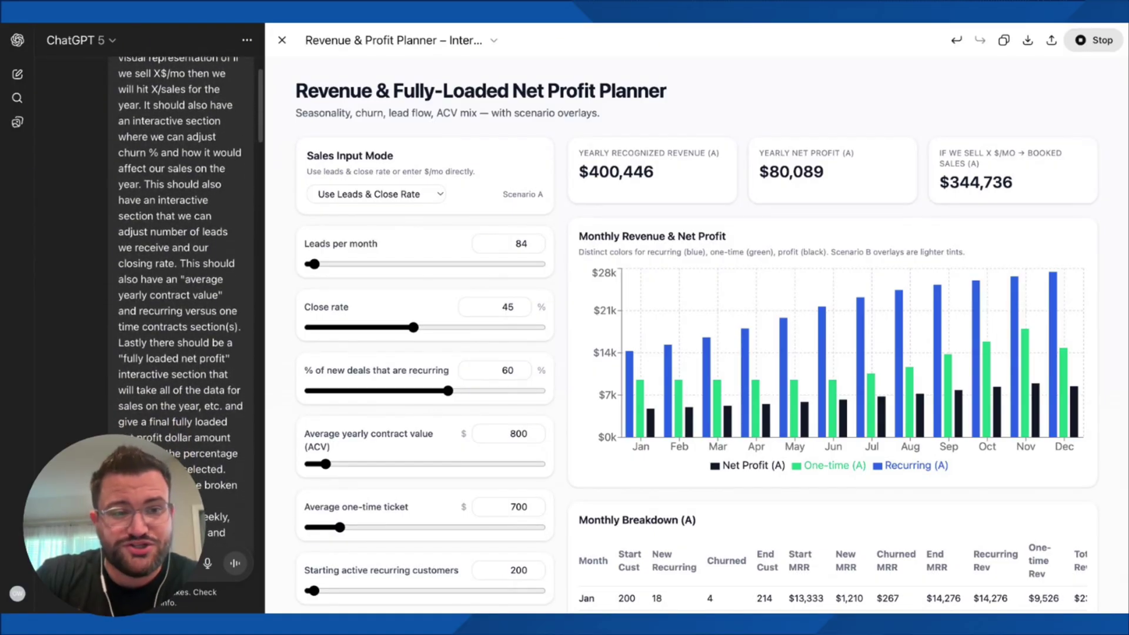
scroll(180, 244, down, 2)
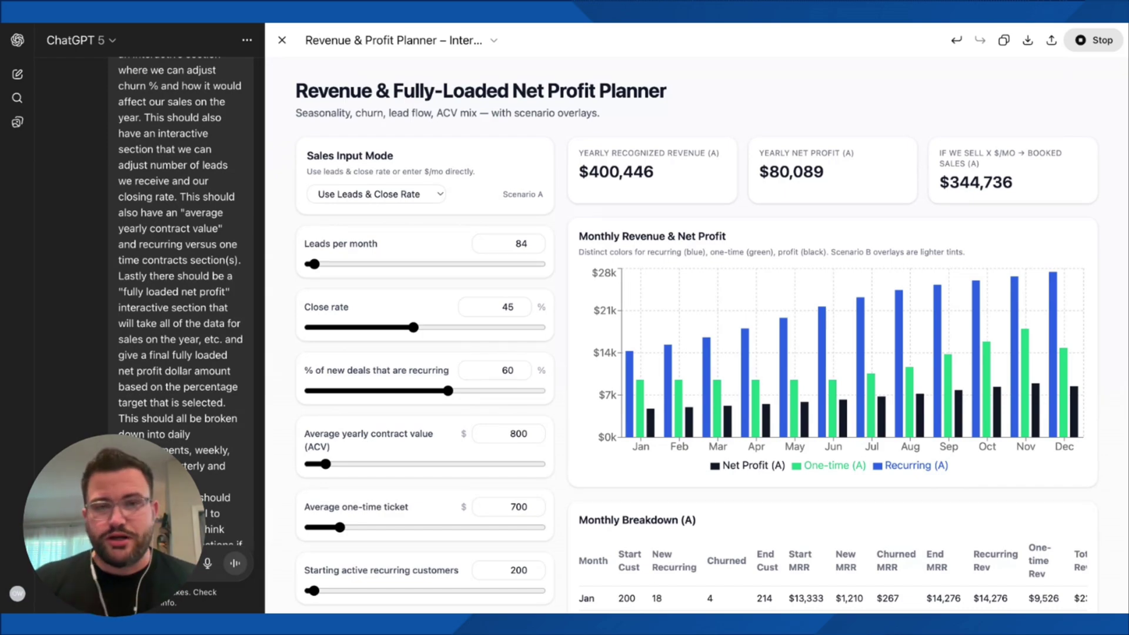
- Scroll past the 'Built it!' reply to the follow-up asking to recolor graphs and add seasonal adjustments
scroll(180, 294, up, 3)
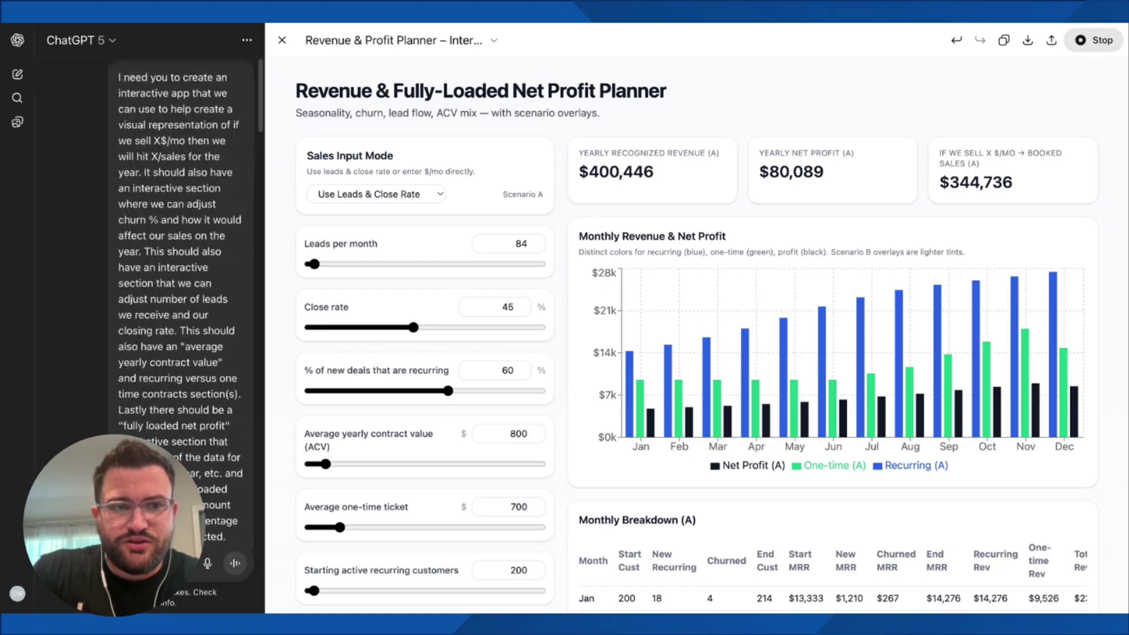
scroll(180, 294, down, 3)
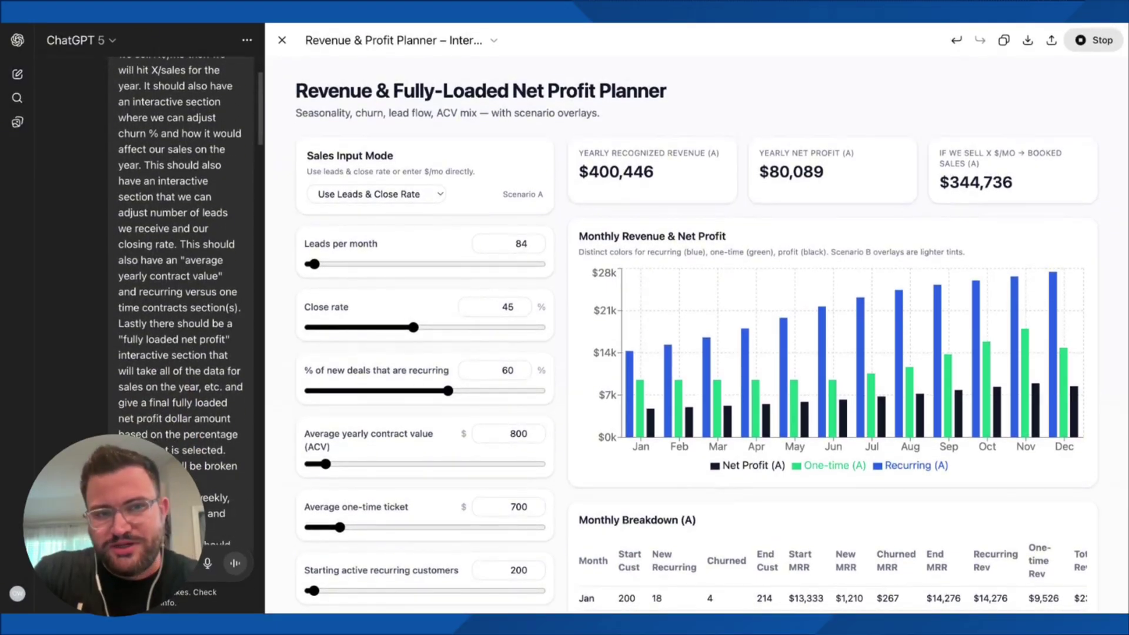
scroll(180, 264, down, 5)
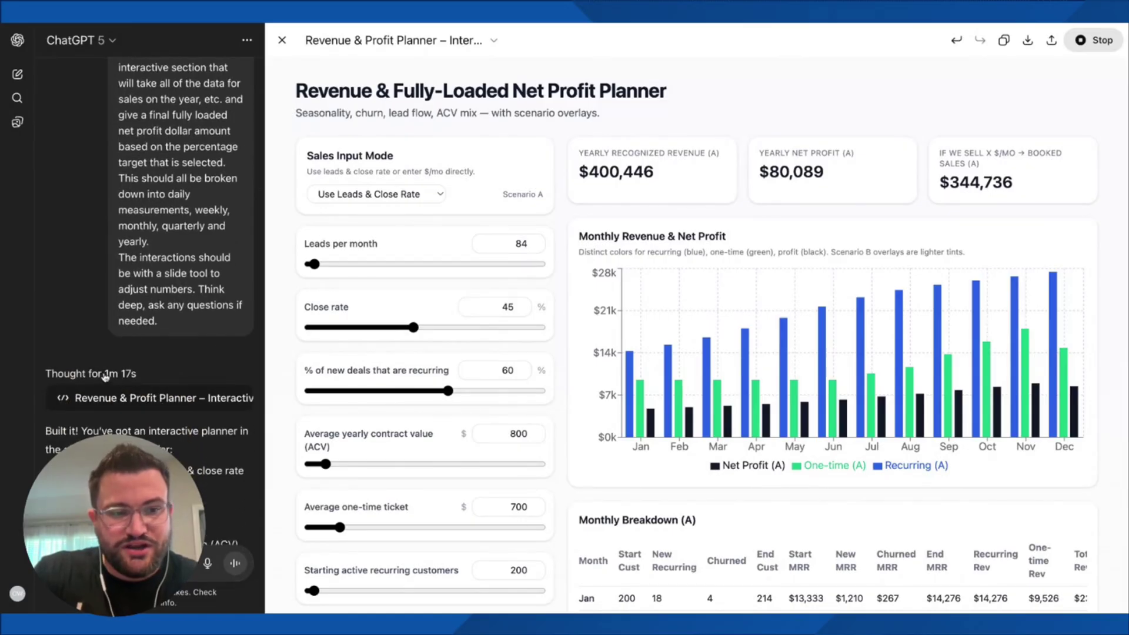
scroll(41, 338, down, 4)
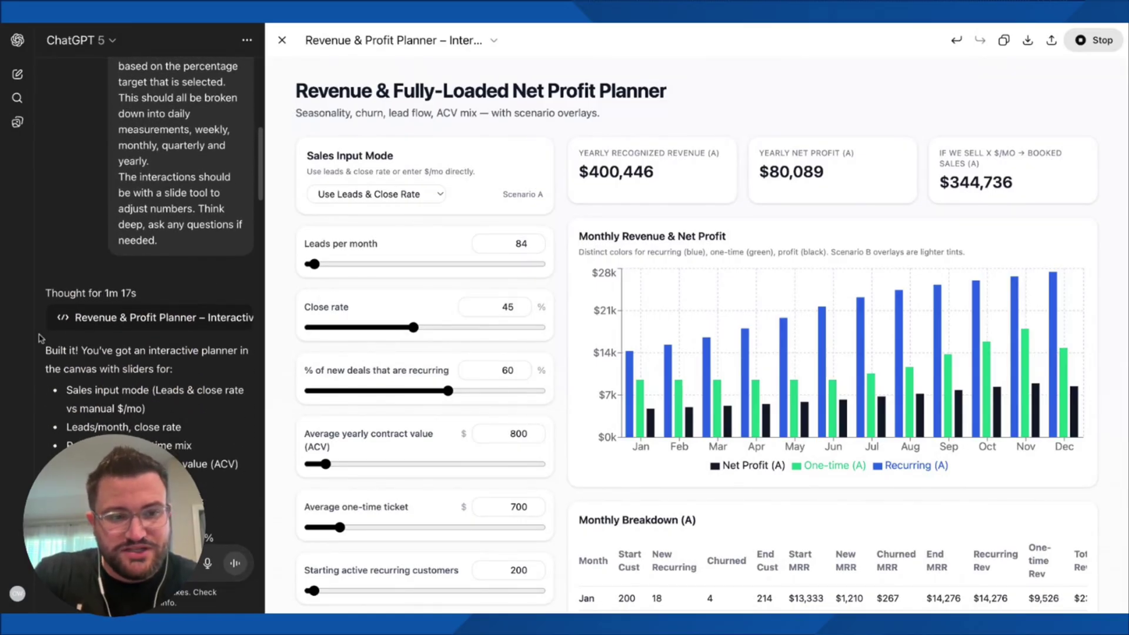
scroll(153, 265, down, 3)
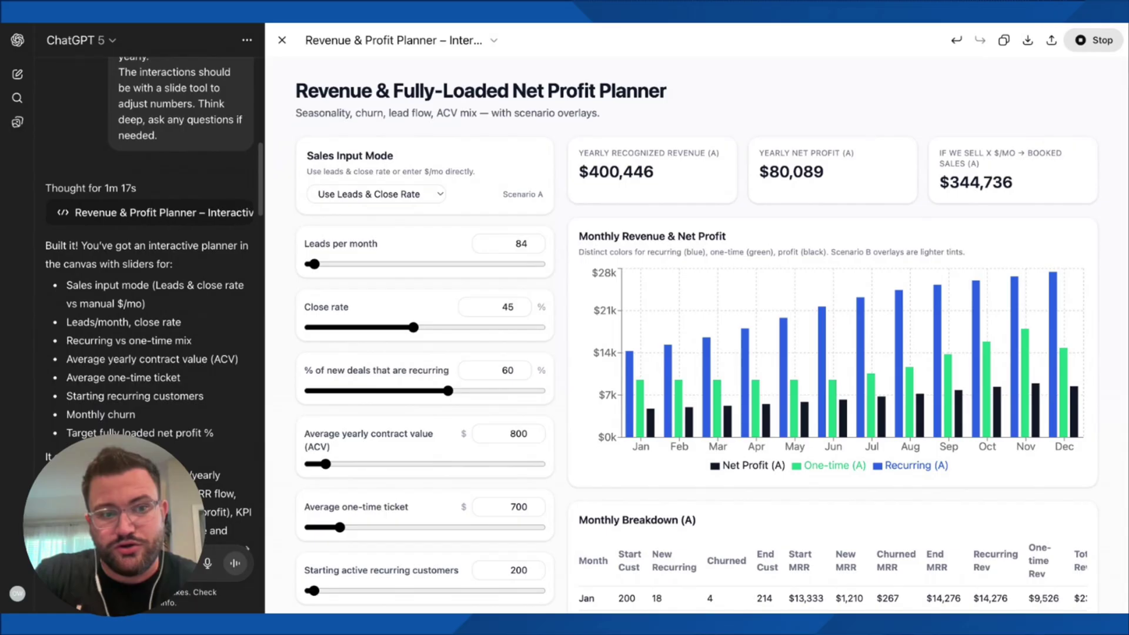
scroll(150, 265, down, 7)
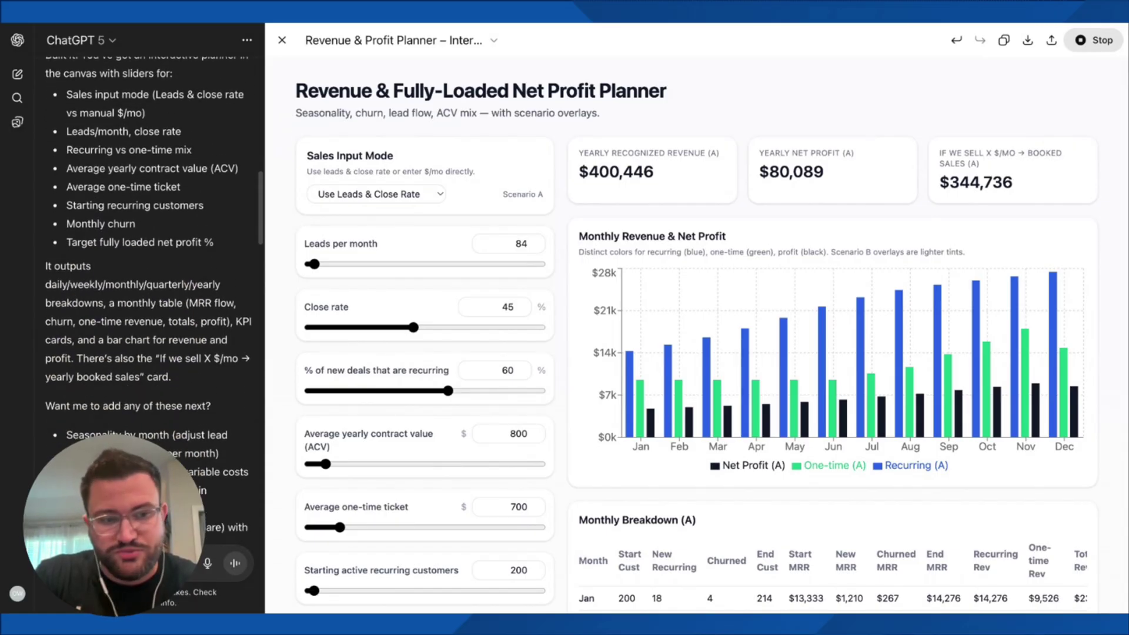
scroll(150, 265, up, 6)
scroll(150, 294, down, 3)
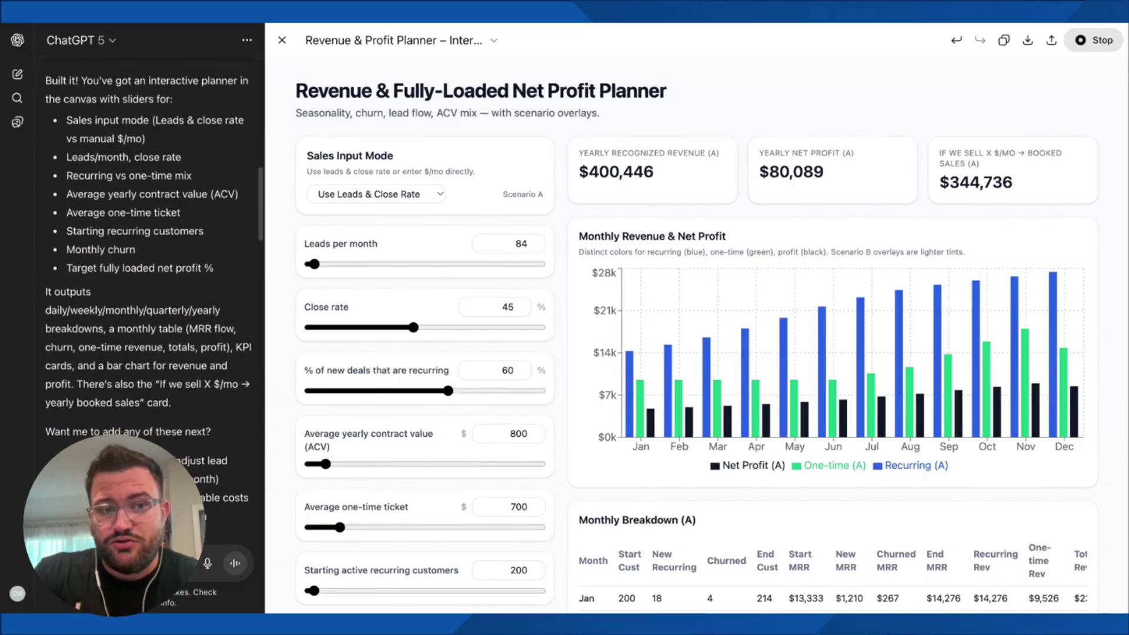
scroll(150, 294, down, 1)
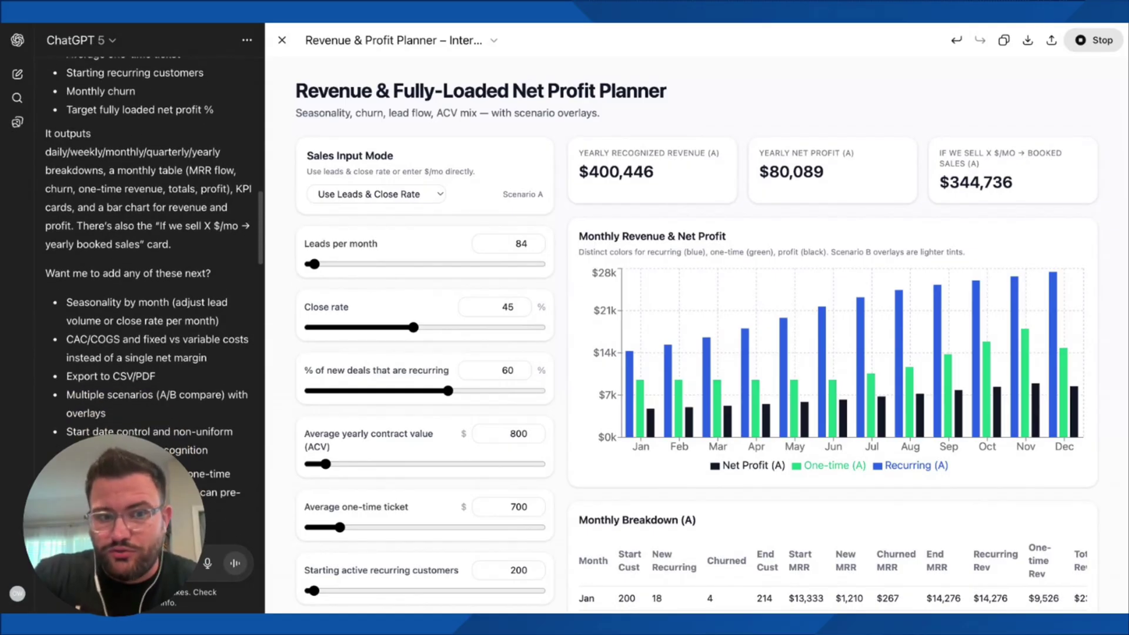
scroll(150, 294, down, 6)
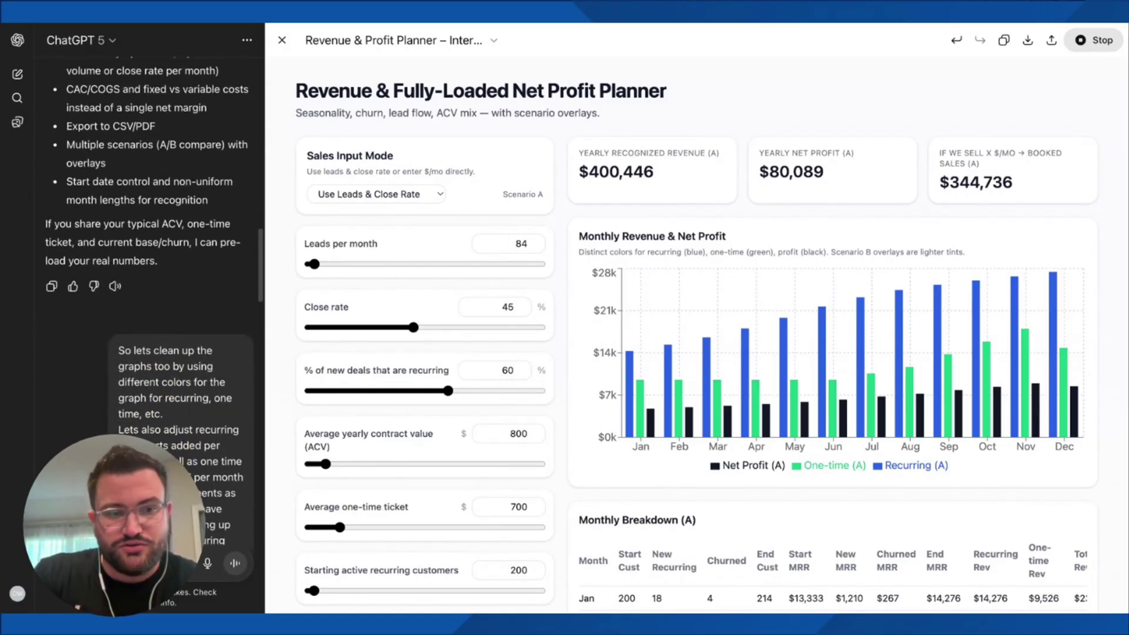
scroll(150, 294, down, 2)
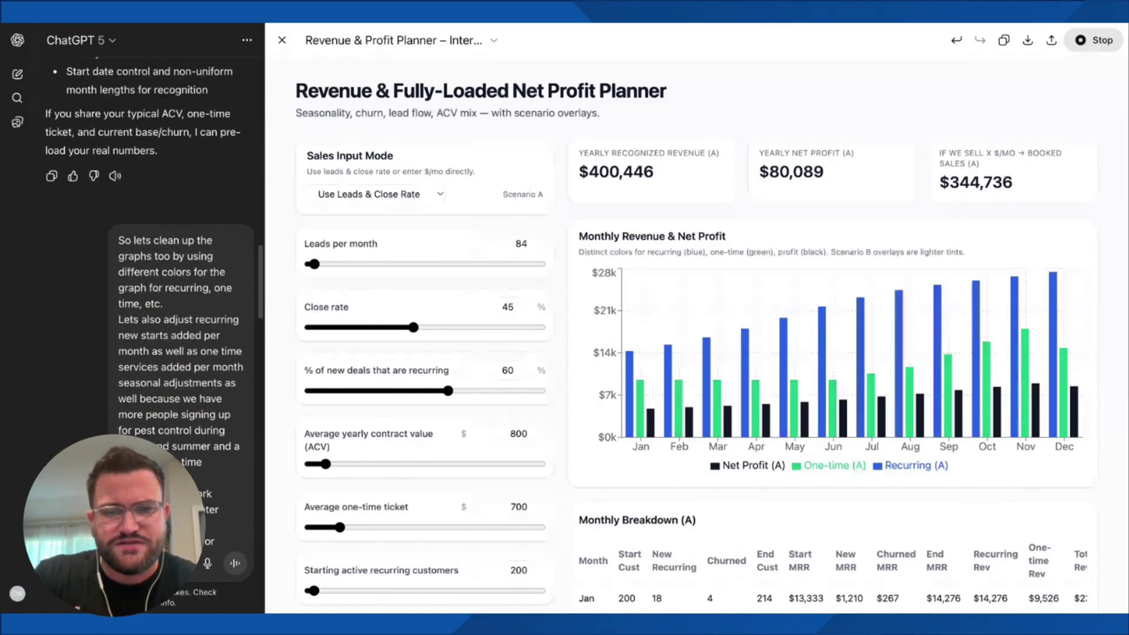
- Check the chart bar tooltips, then bring the 'All set' reply on seasonality sliders and Scenario B into view
mouse_move(864, 356)
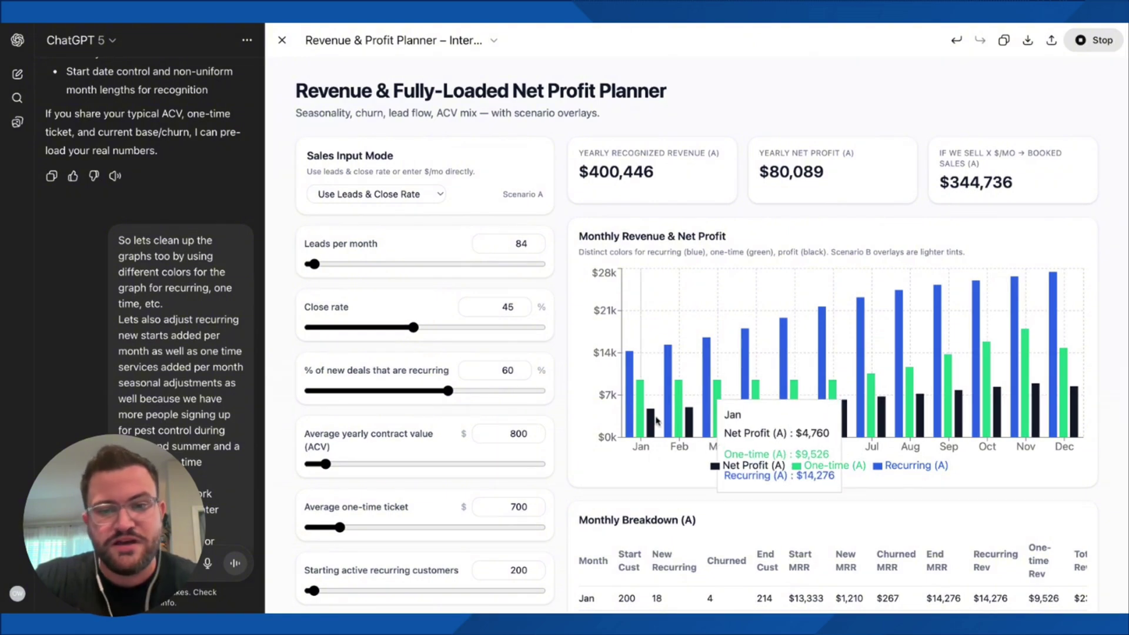
mouse_move(693, 414)
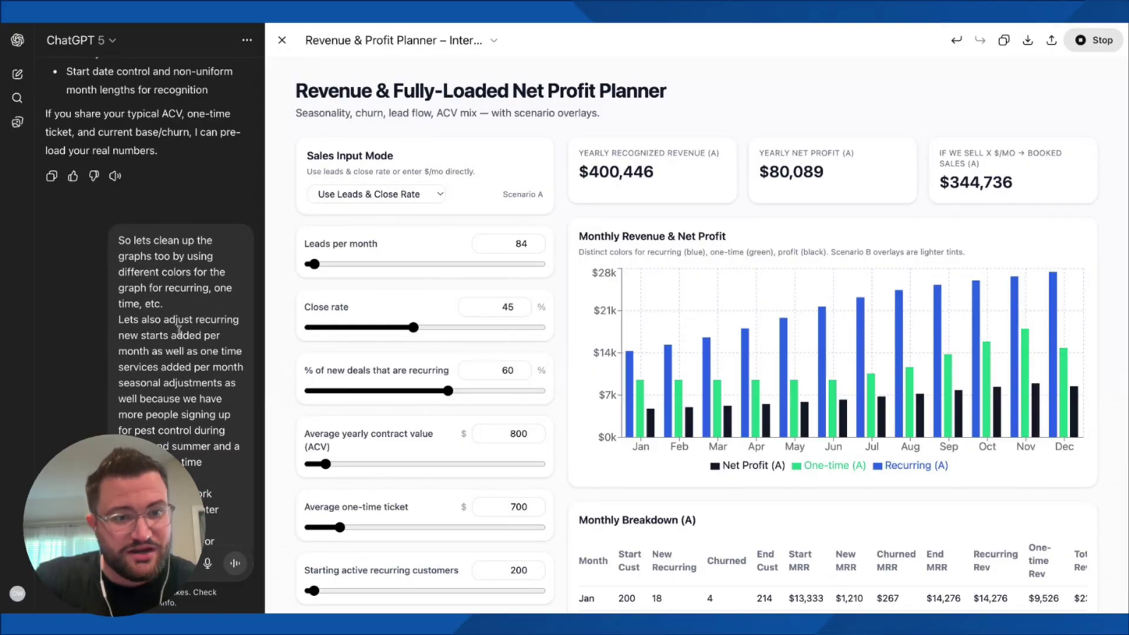
scroll(179, 334, down, 2)
scroll(179, 334, down, 3)
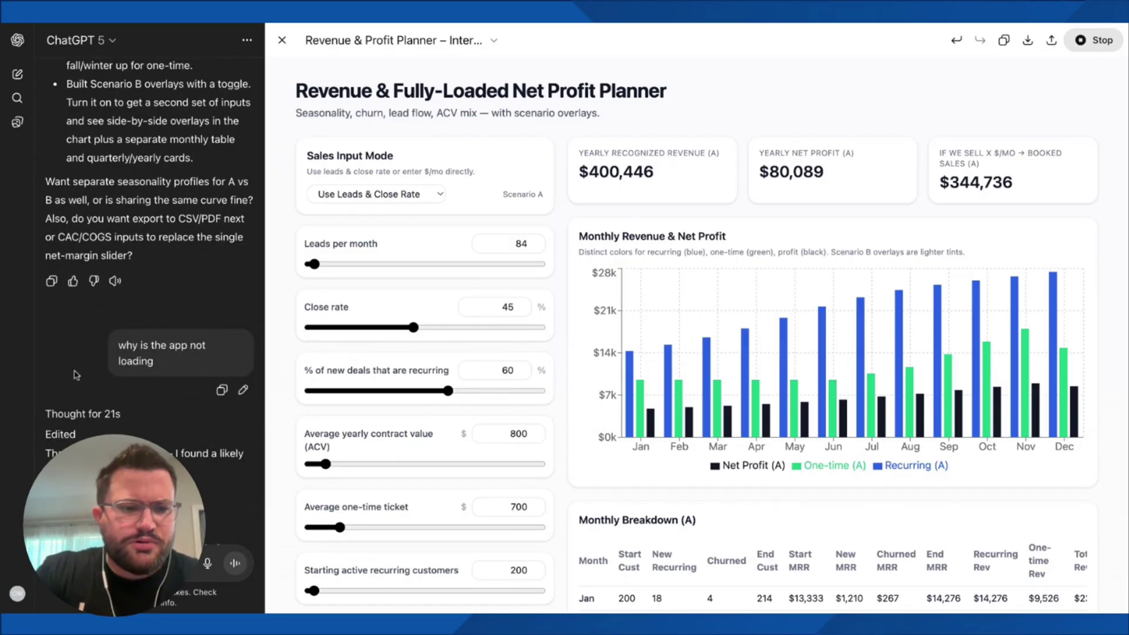
- Scroll to the 'Yes — refresh your entire ChatGPT page' reply about the app stuck initializing
scroll(72, 376, down, 3)
scroll(72, 376, down, 2)
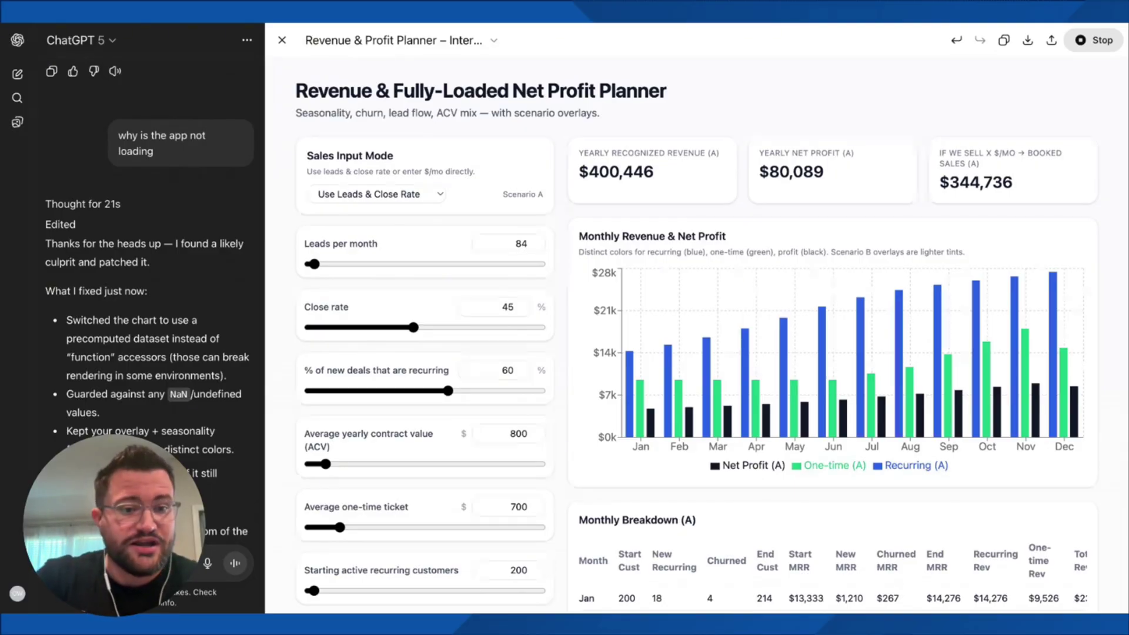
scroll(148, 294, down, 3)
scroll(147, 294, down, 4)
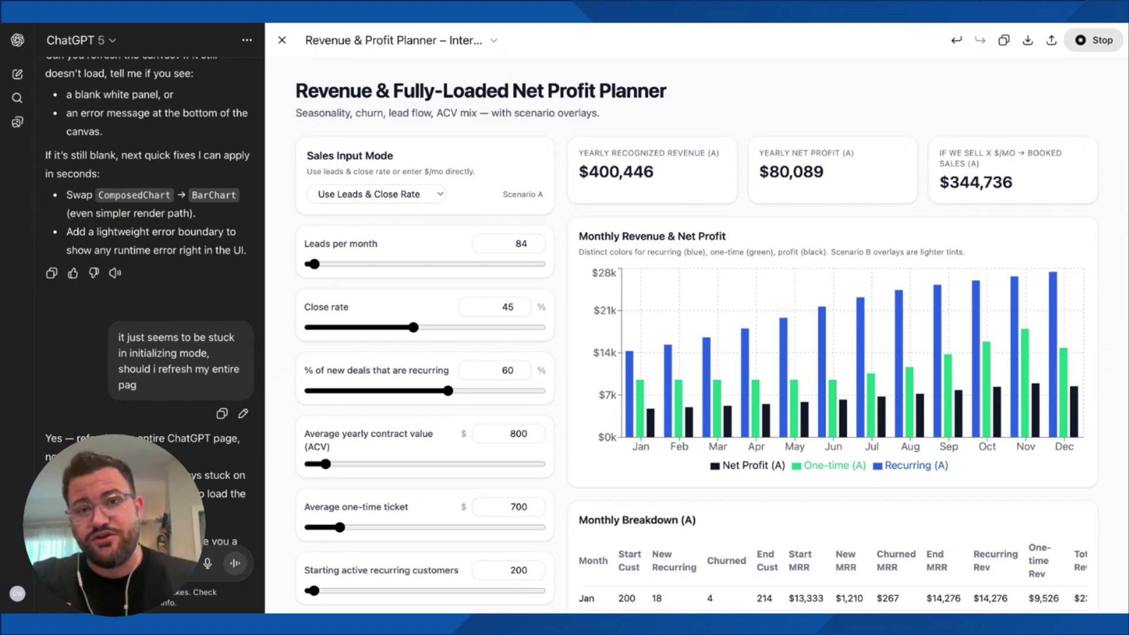
scroll(147, 294, down, 4)
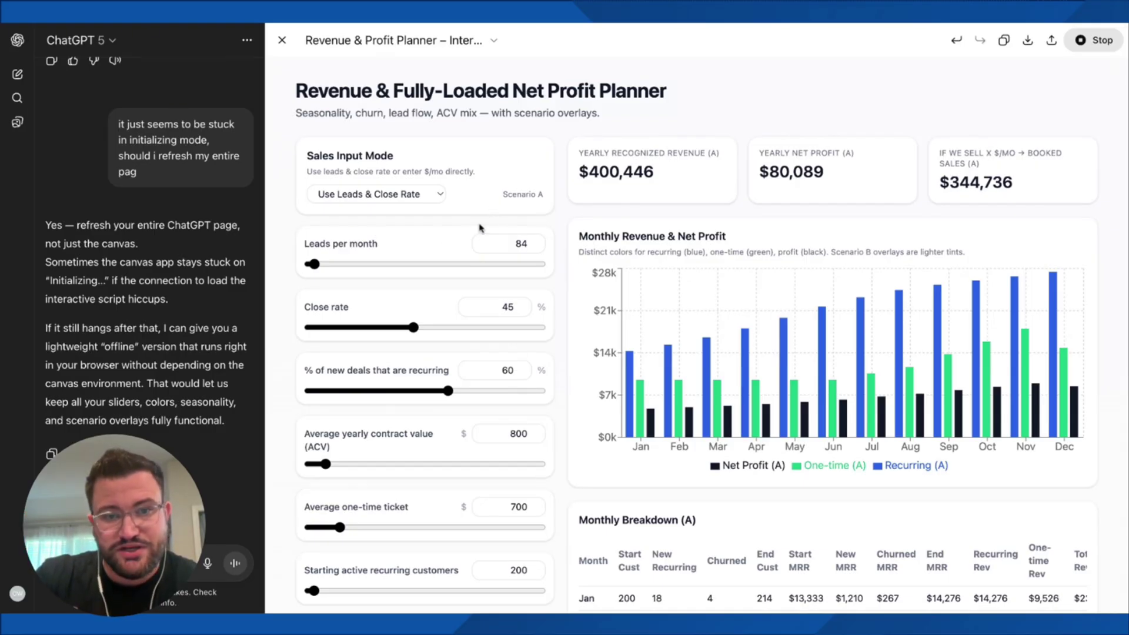
- Set Leads per month to 79, giving $384,982 yearly revenue and $76,996 net profit
click(365, 200)
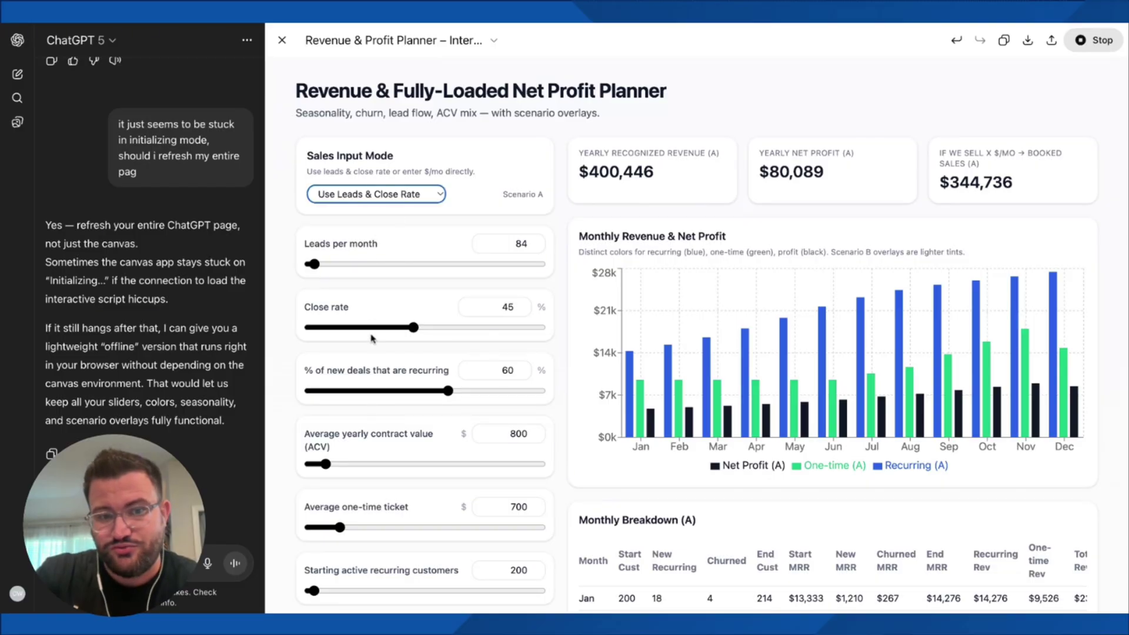
click(314, 264)
drag(314, 264, 487, 266)
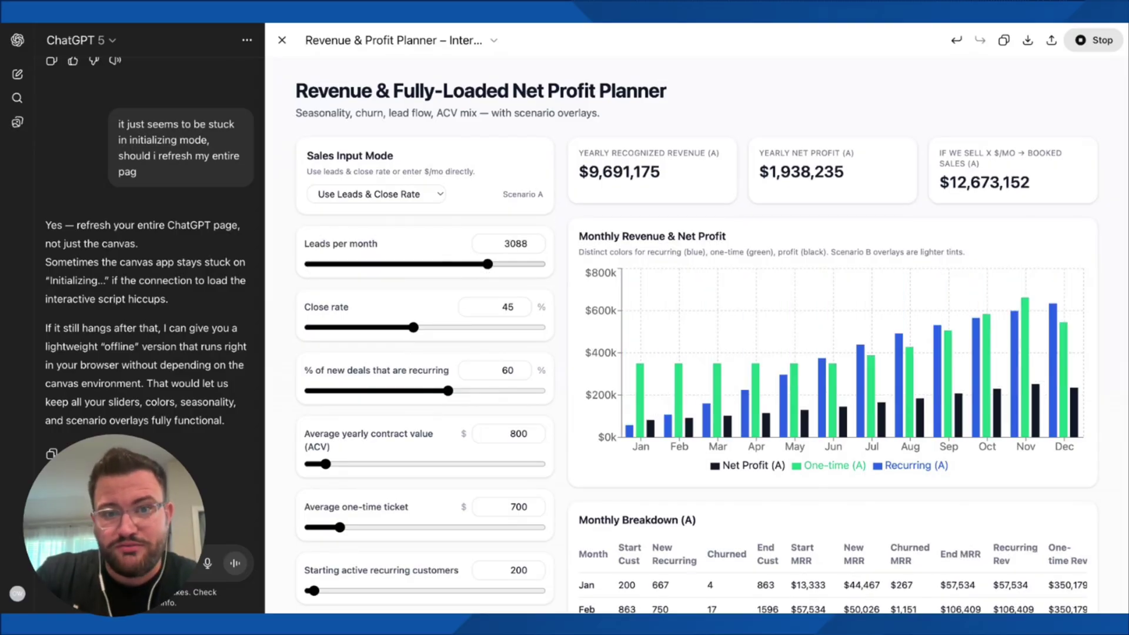
drag(487, 264, 481, 264)
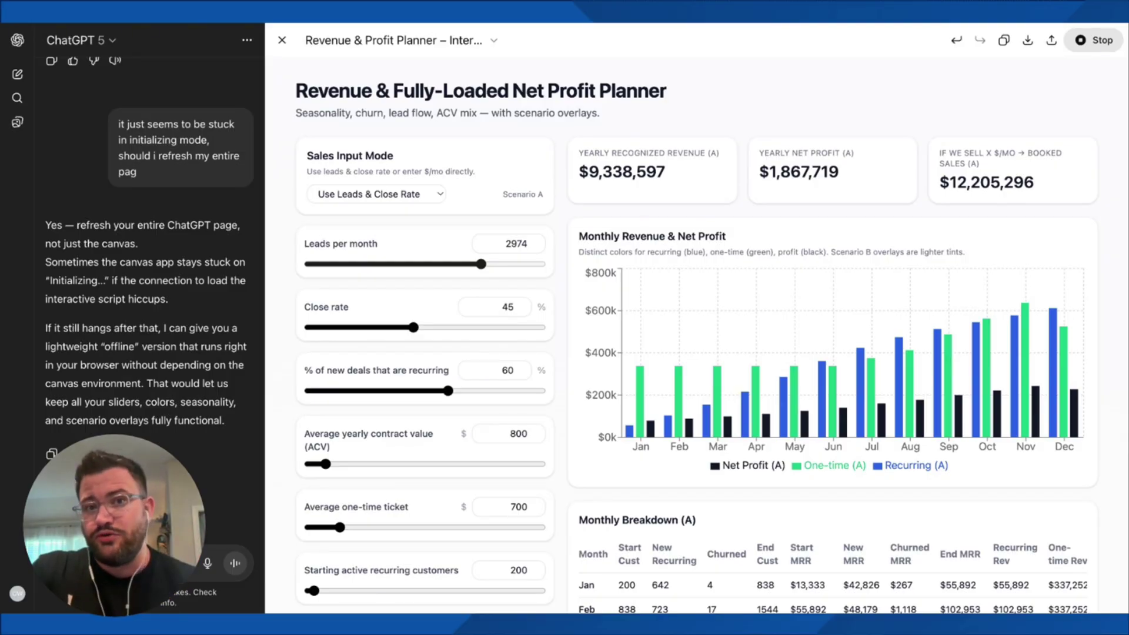
drag(481, 264, 482, 264)
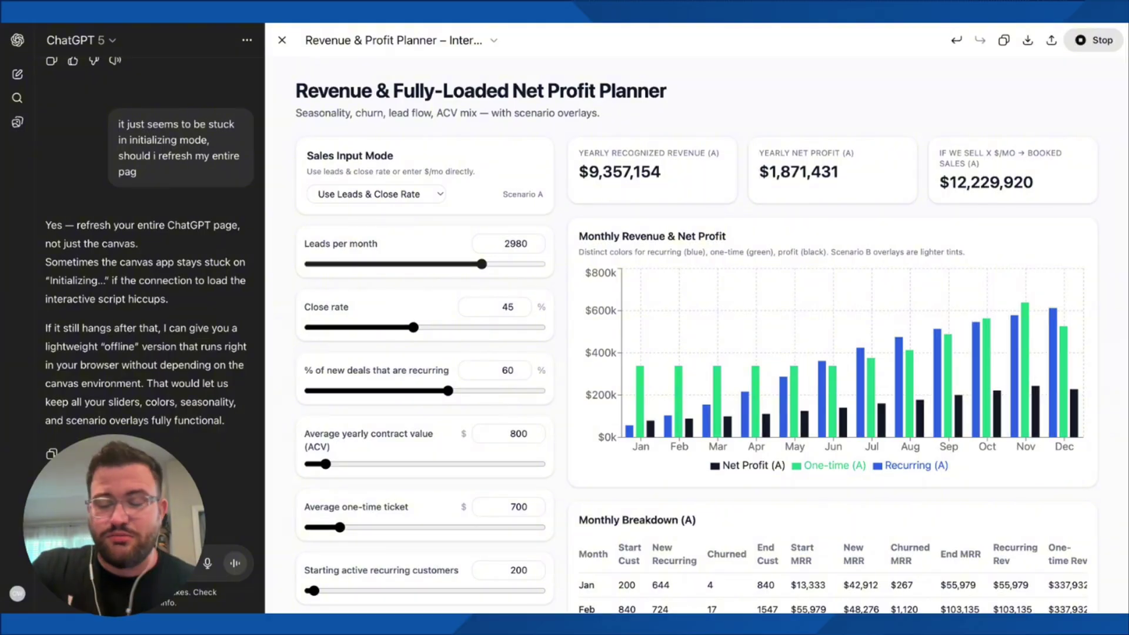
drag(482, 265, 483, 264)
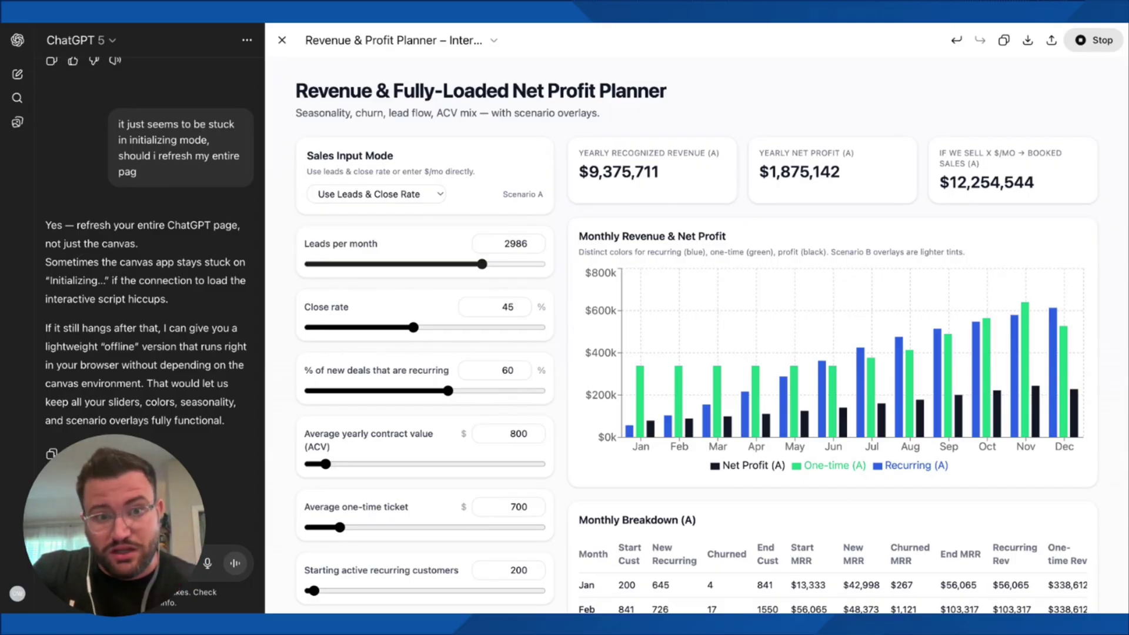
drag(482, 265, 313, 265)
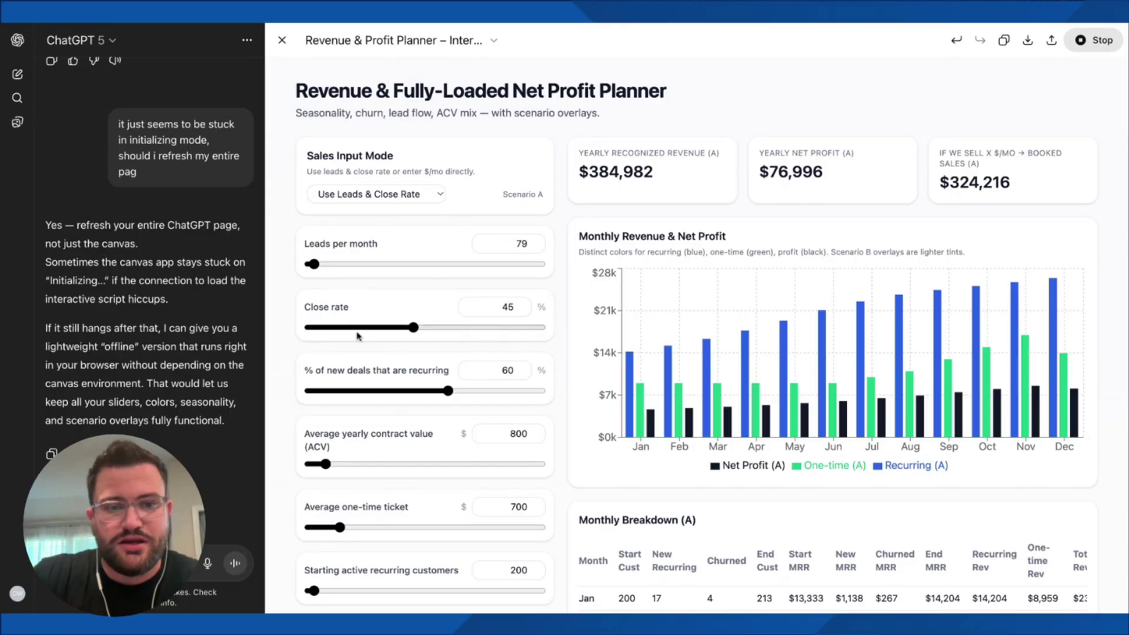
scroll(358, 340, down, 1)
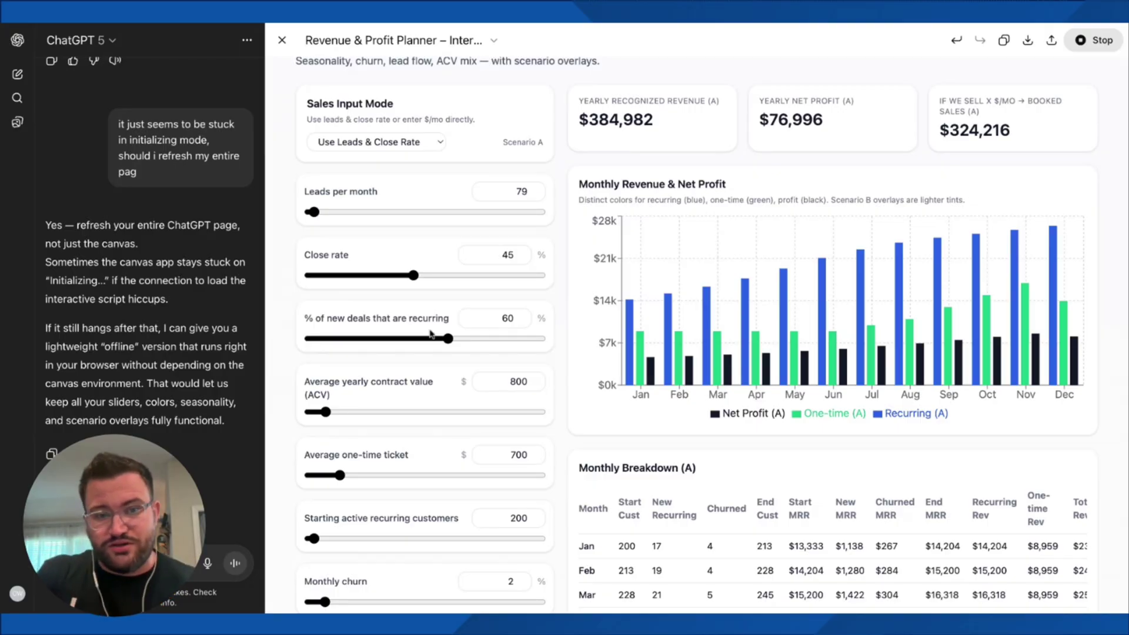
drag(449, 342, 450, 348)
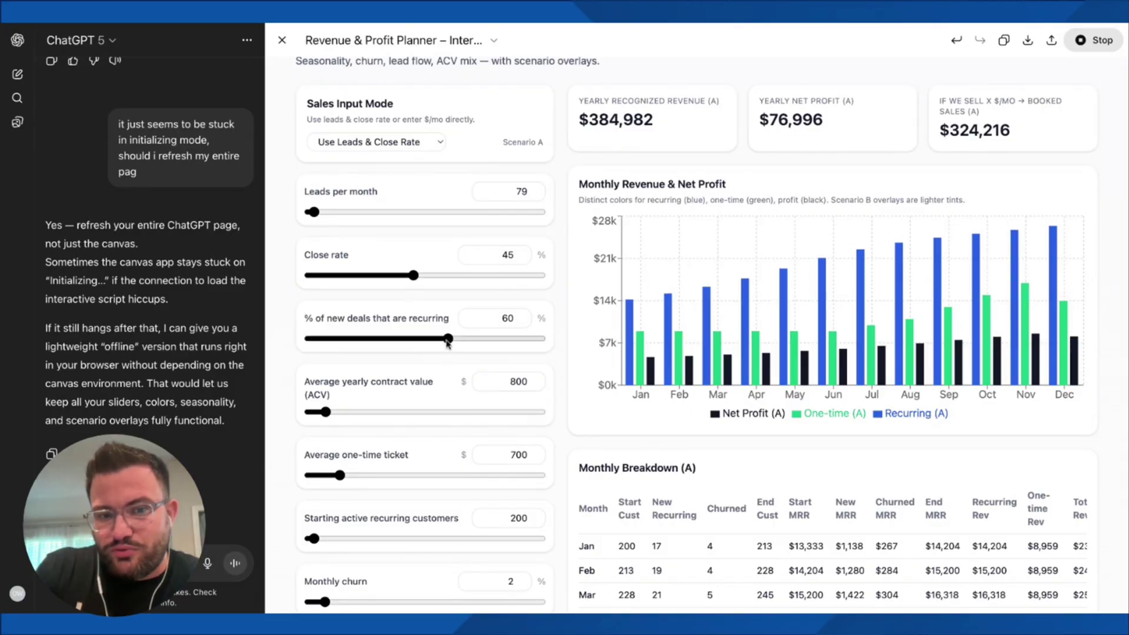
mouse_move(448, 340)
mouse_down()
mouse_move(426, 347)
mouse_move(449, 347)
mouse_up()
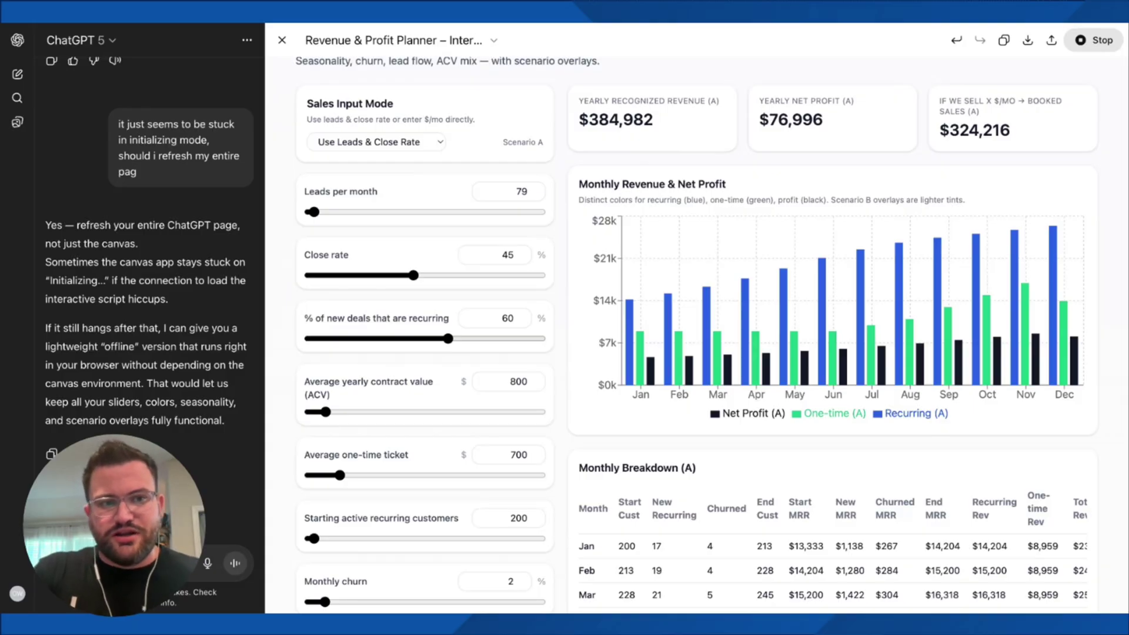
scroll(118, 344, up, 7)
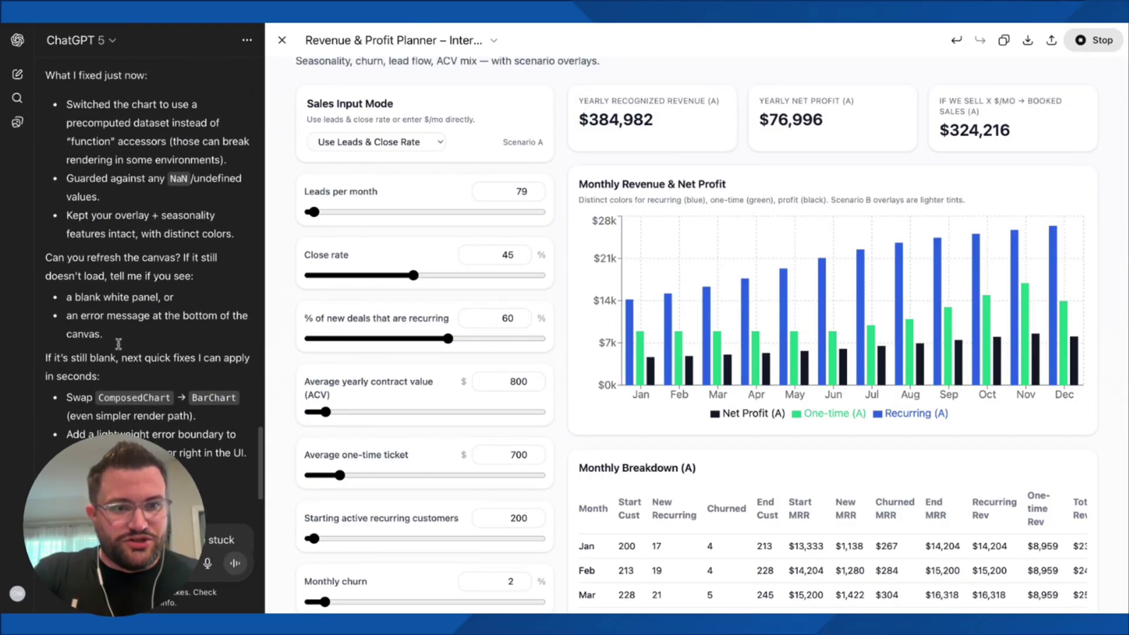
scroll(118, 344, up, 15)
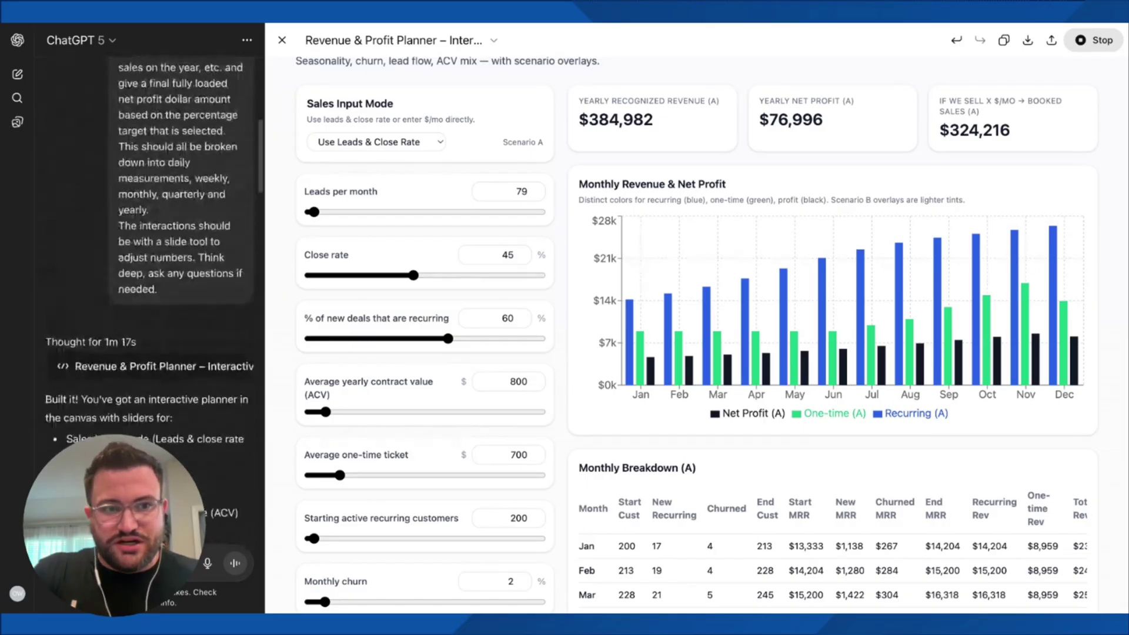
scroll(147, 253, down, 20)
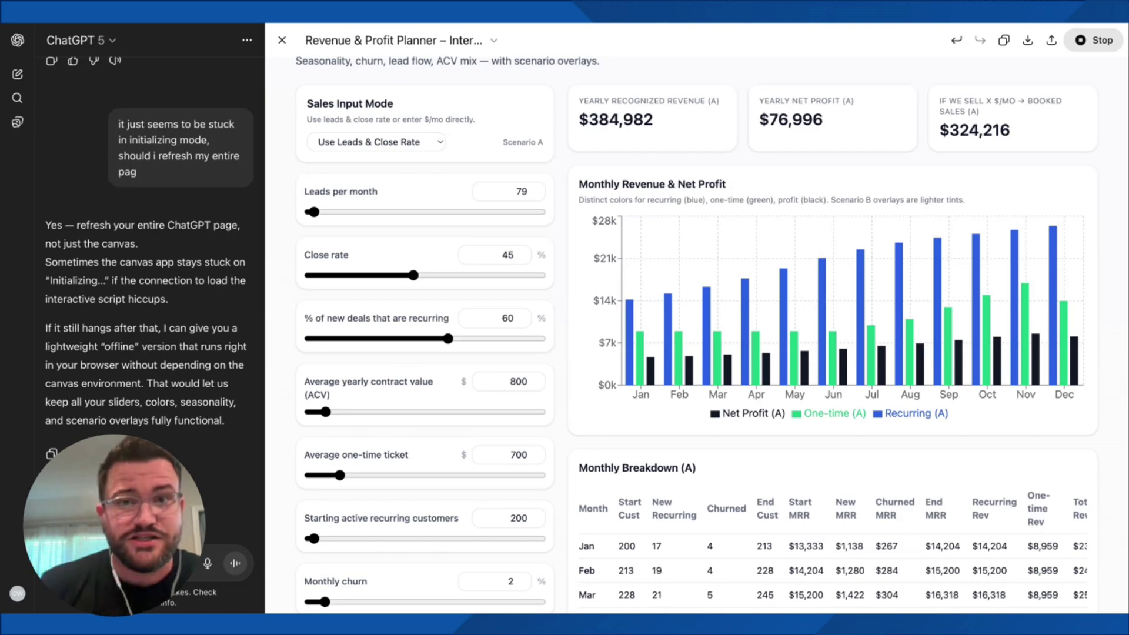
scroll(712, 335, down, 2)
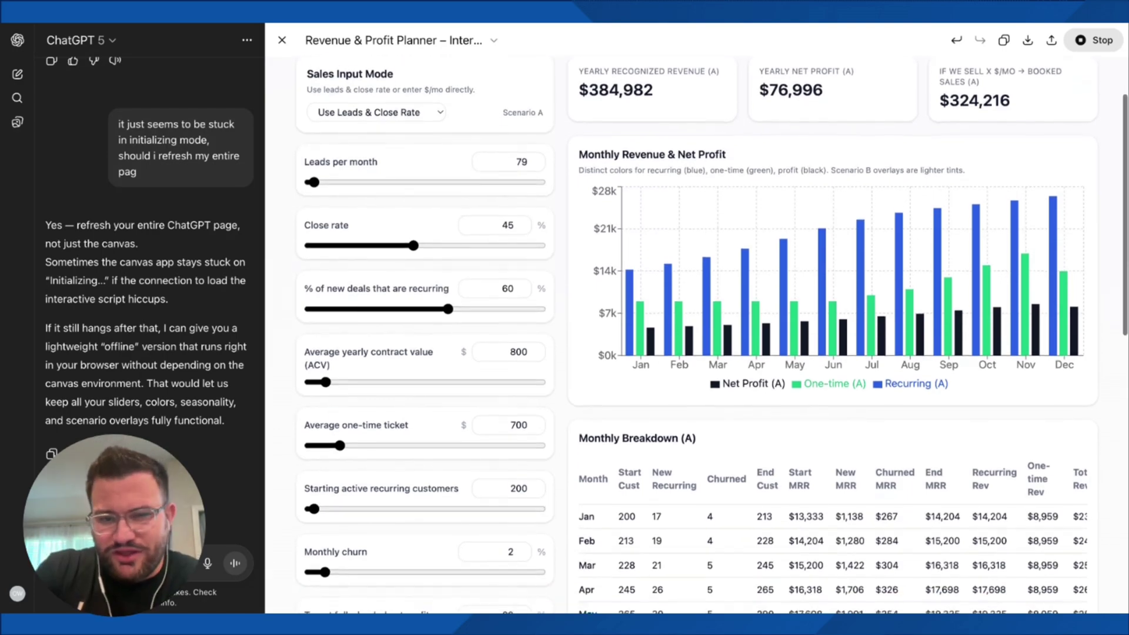
scroll(712, 336, down, 1)
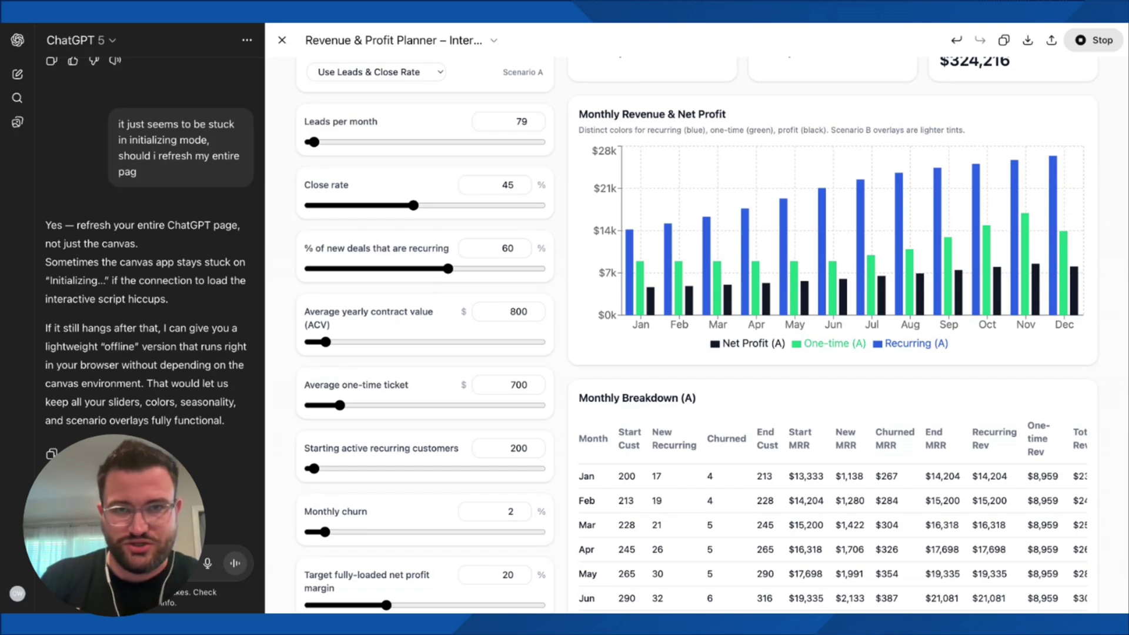
scroll(697, 335, down, 3)
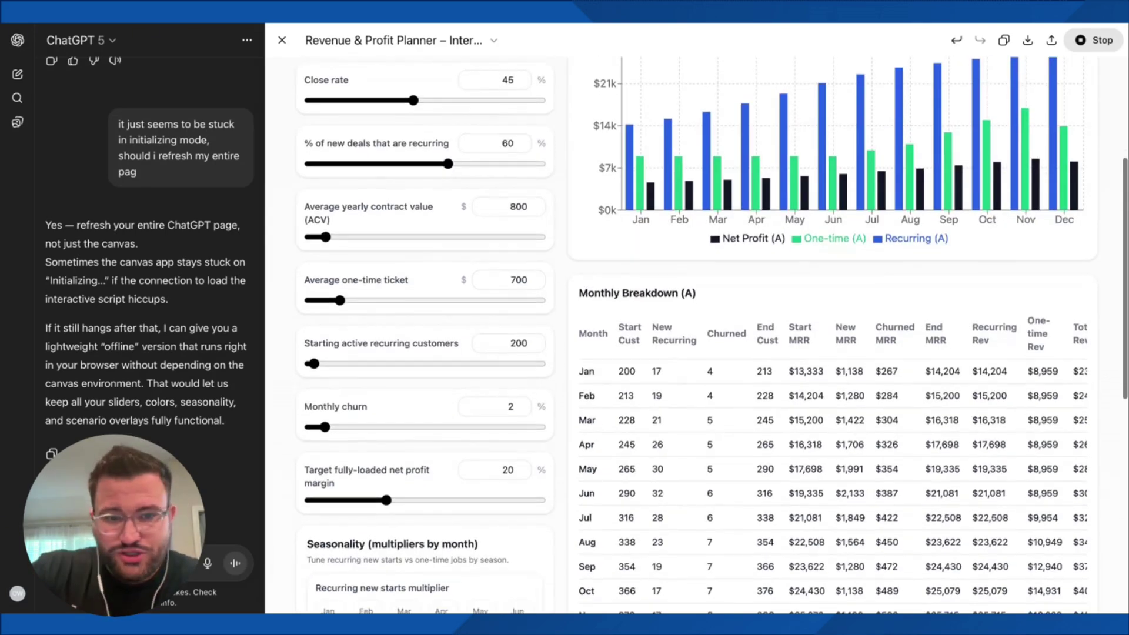
scroll(697, 335, down, 1)
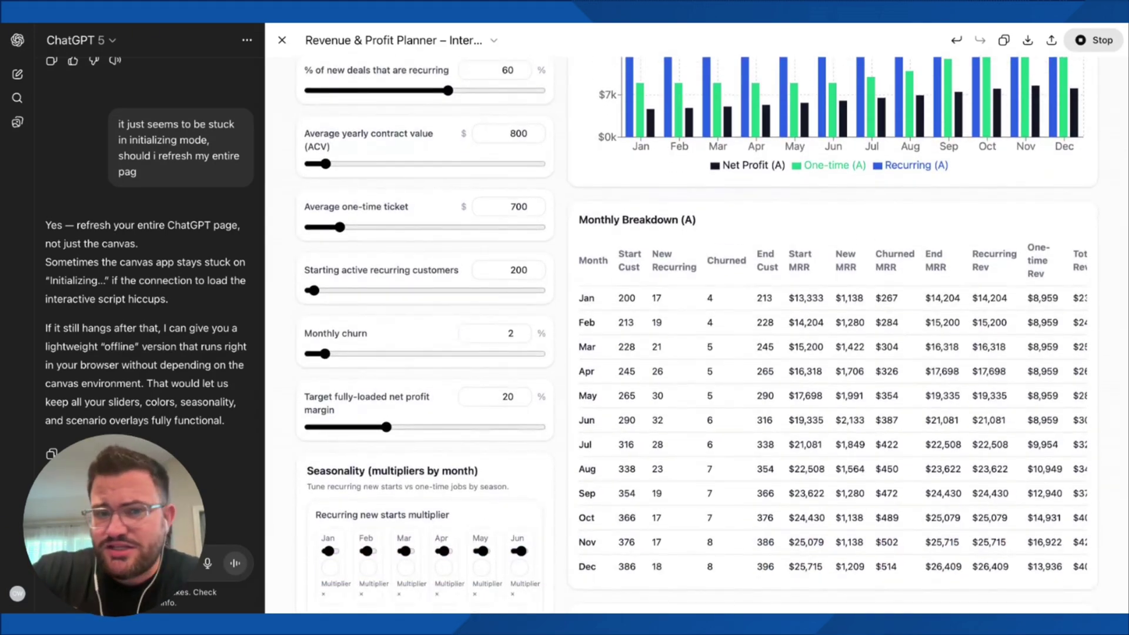
scroll(697, 335, up, 3)
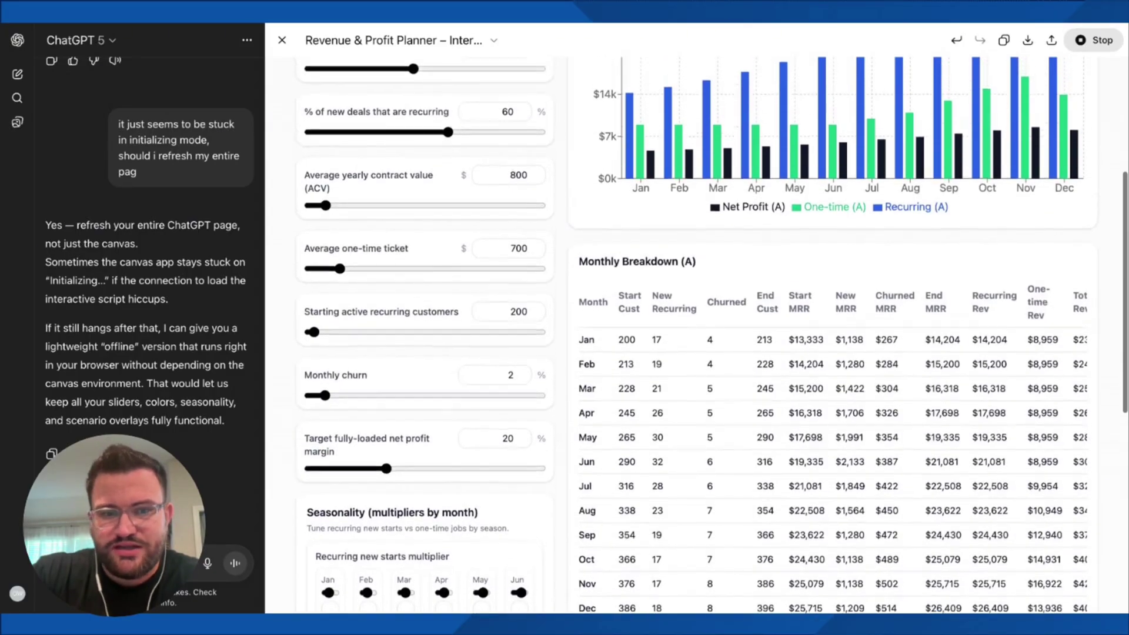
scroll(697, 335, up, 1)
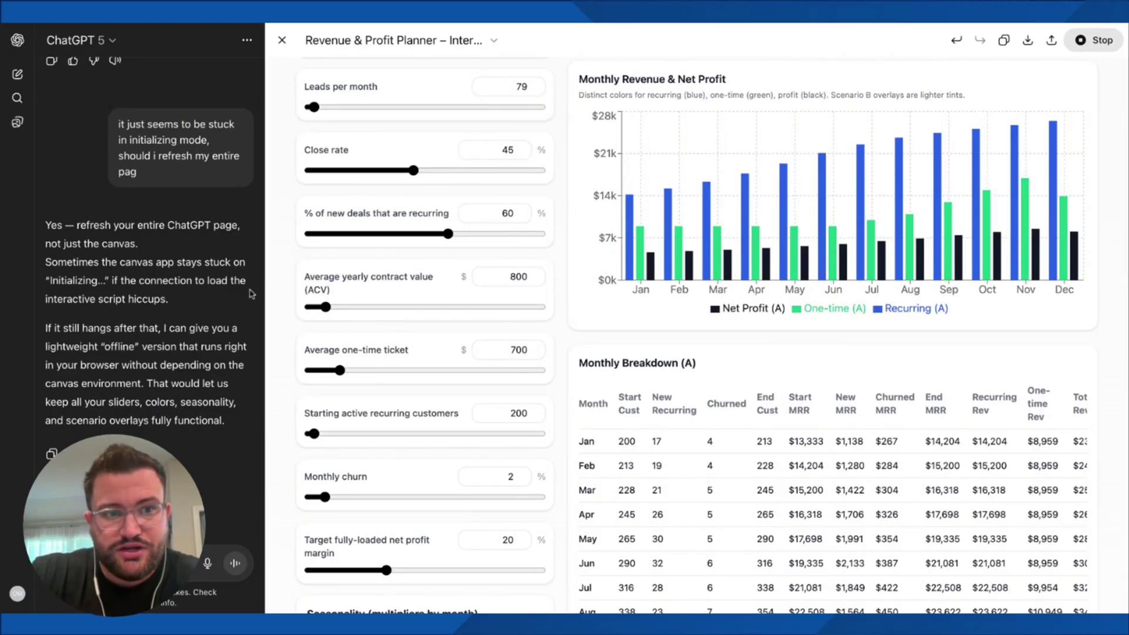
scroll(170, 262, up, 5)
scroll(171, 262, up, 10)
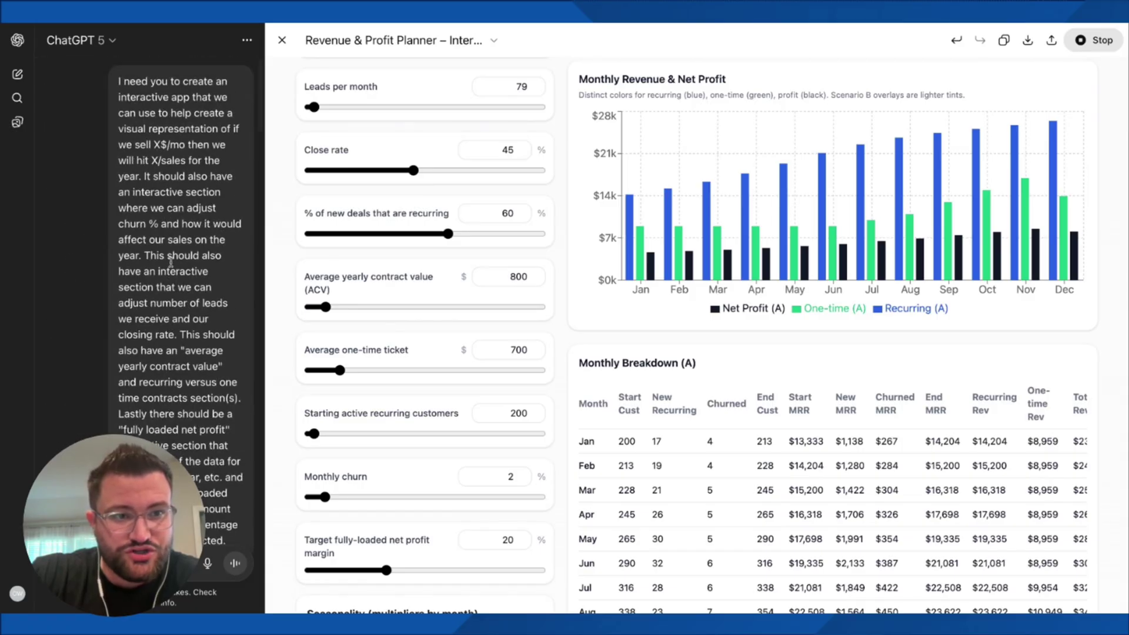
scroll(171, 262, down, 1)
scroll(176, 262, down, 2)
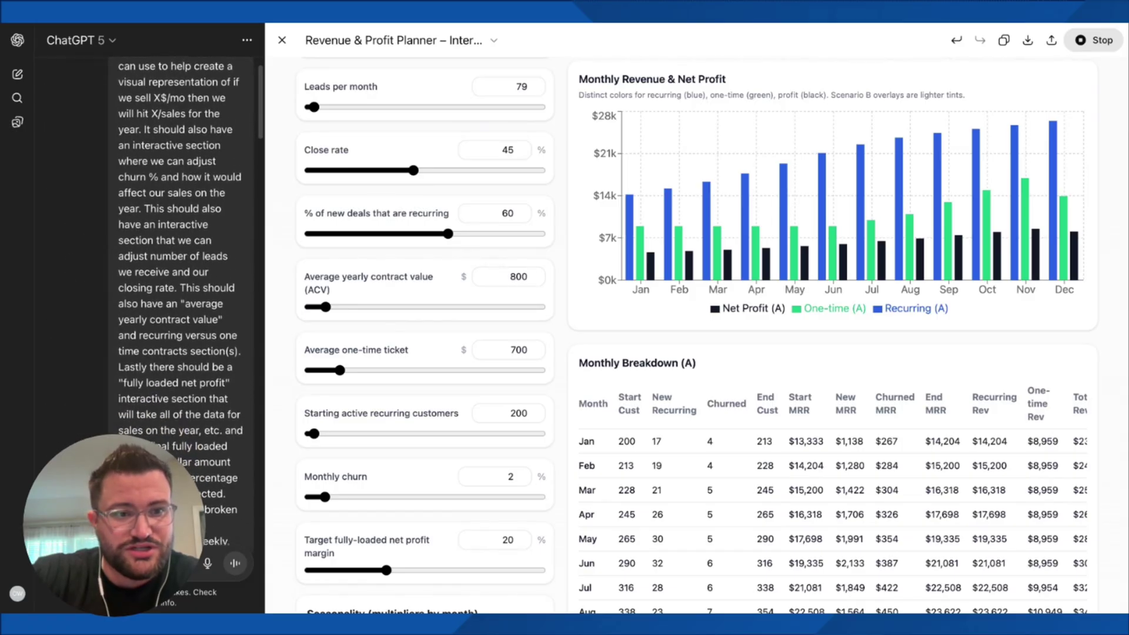
scroll(177, 262, down, 3)
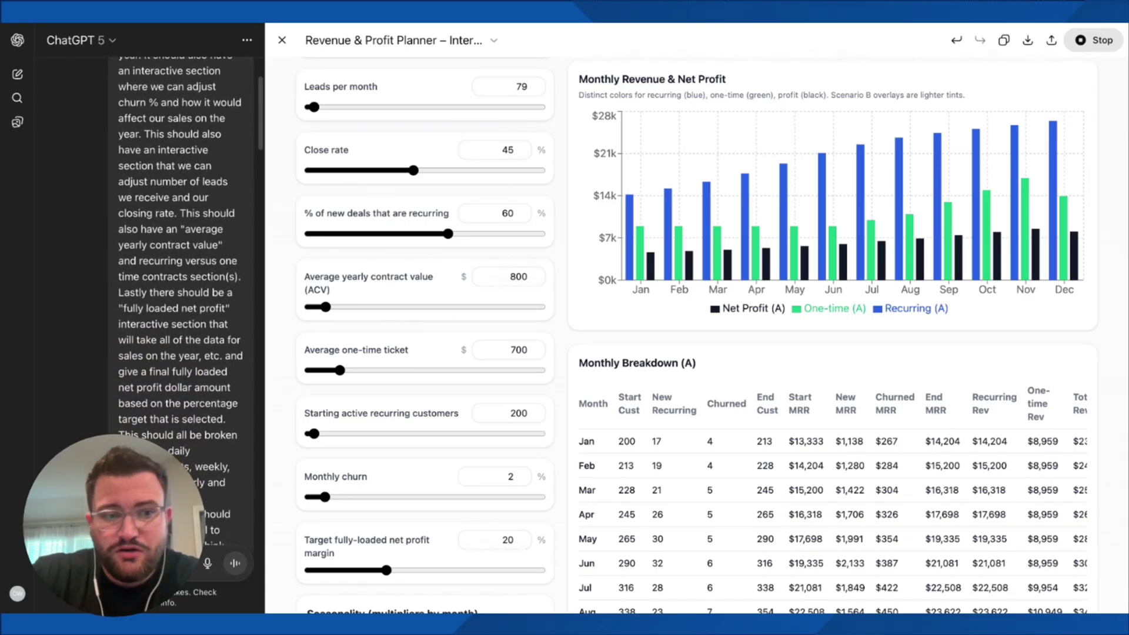
scroll(176, 261, down, 12)
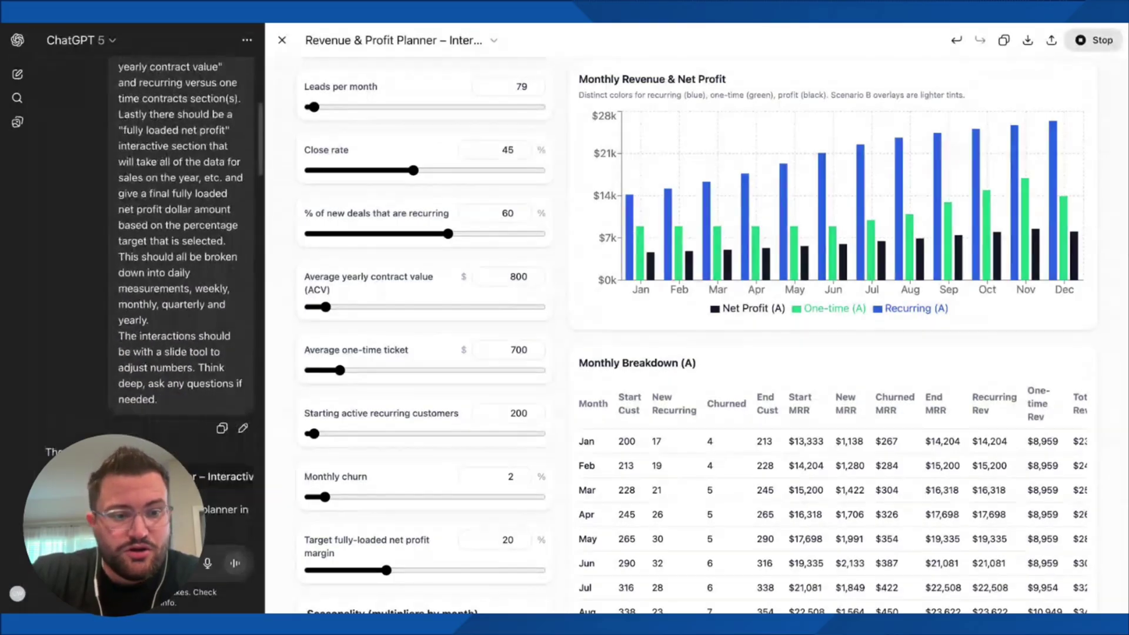
scroll(177, 262, down, 18)
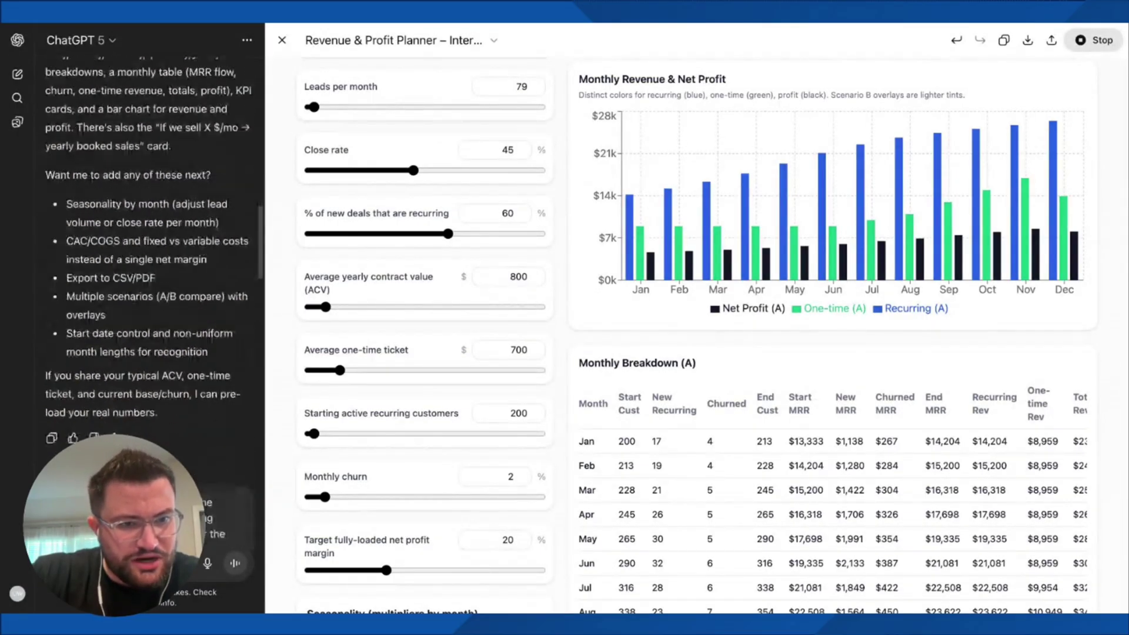
scroll(174, 314, down, 2)
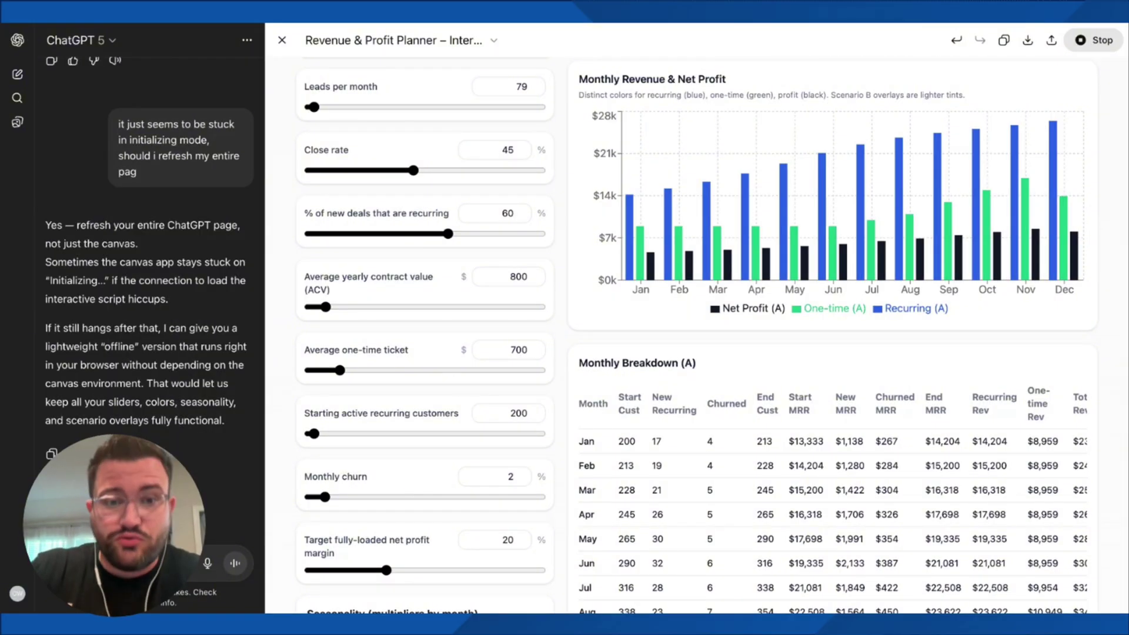
scroll(566, 400, up, 2)
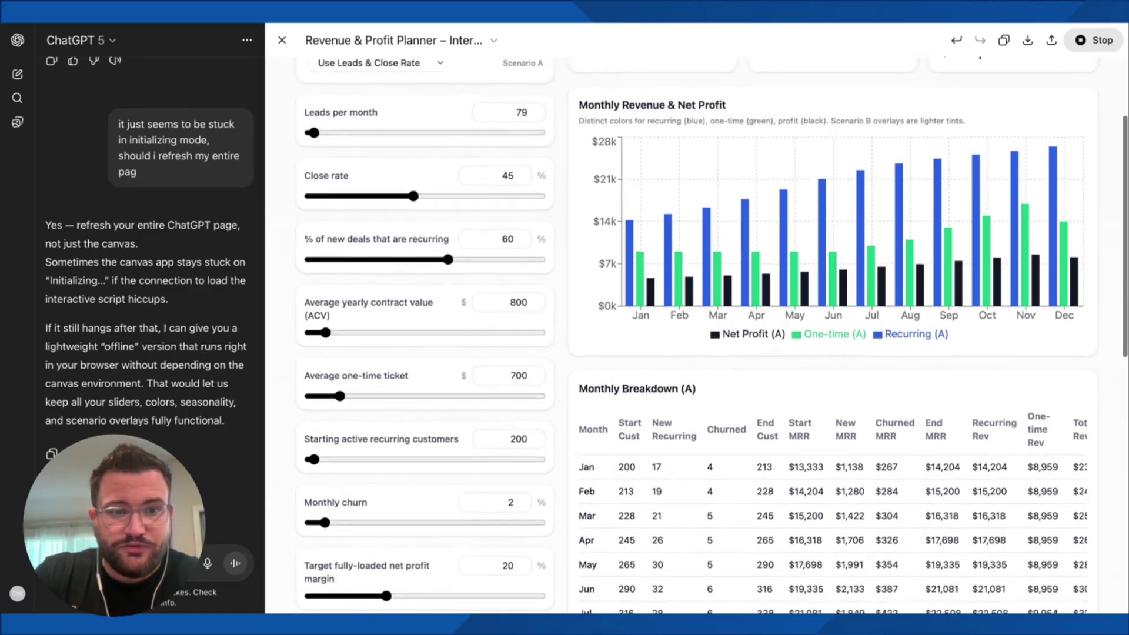
scroll(713, 335, up, 1)
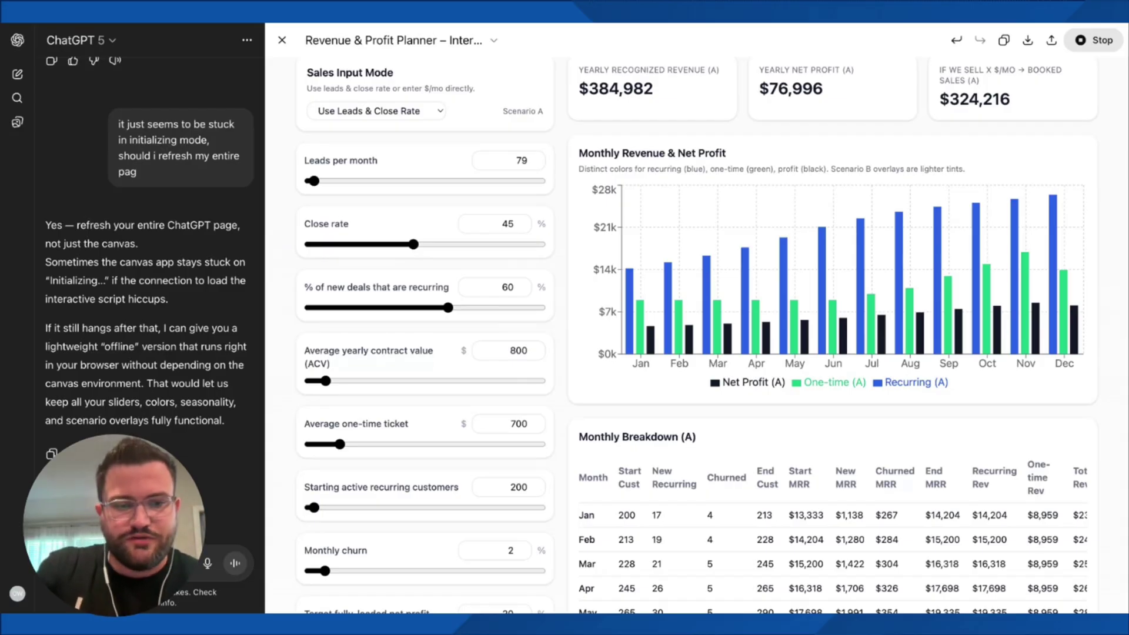
scroll(706, 335, down, 4)
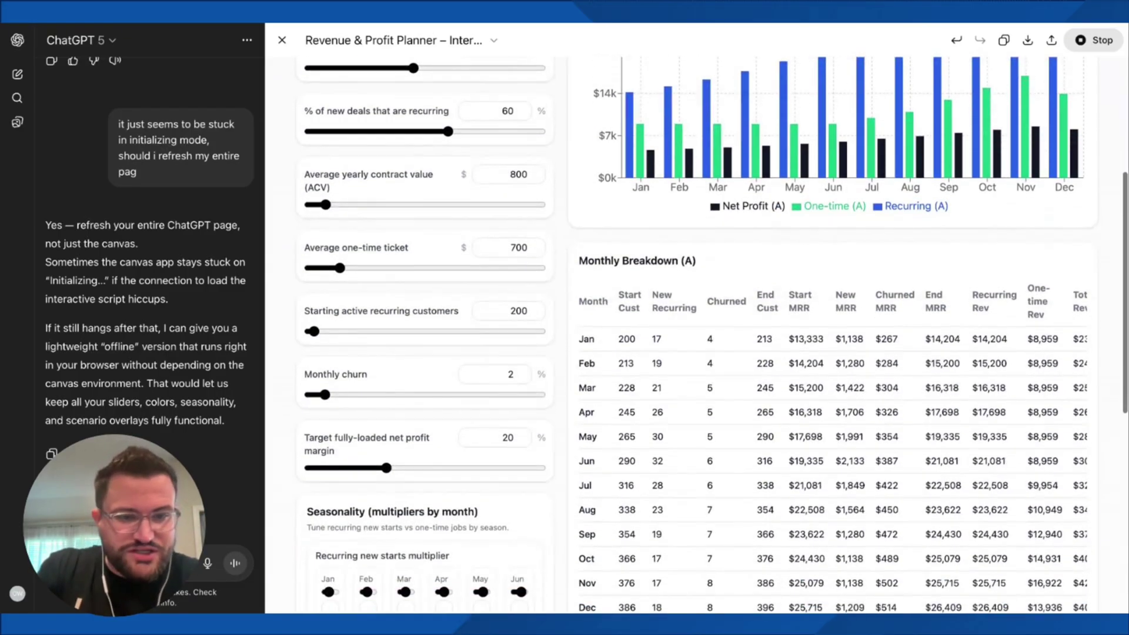
scroll(705, 336, down, 1)
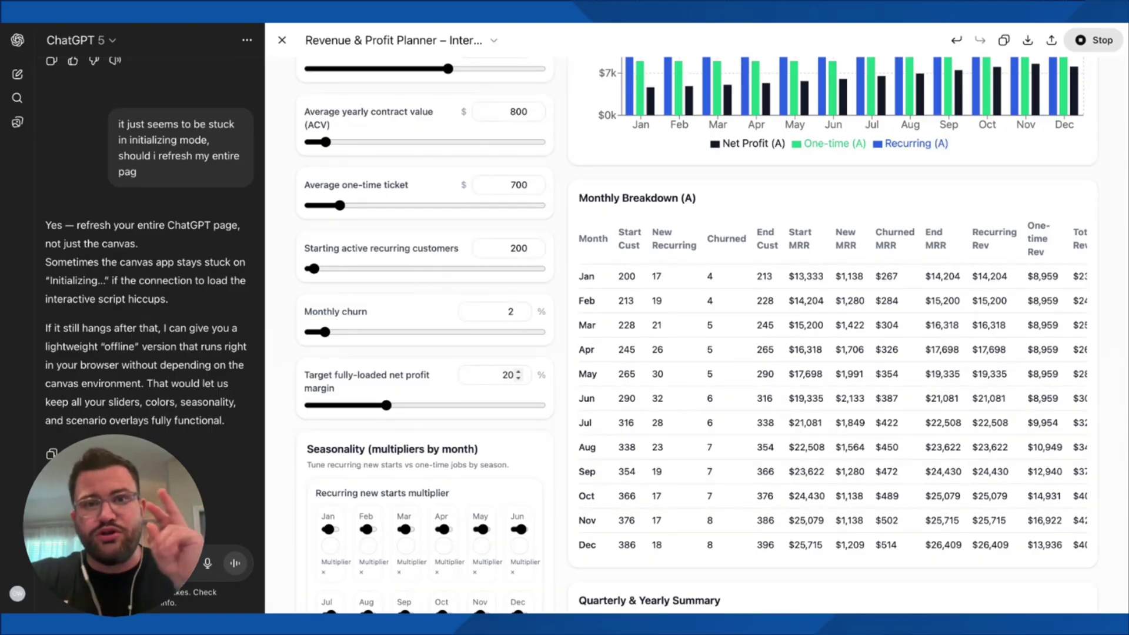
- Raise the March and April recurring new-starts multipliers in the seasonality grid
scroll(560, 441, down, 2)
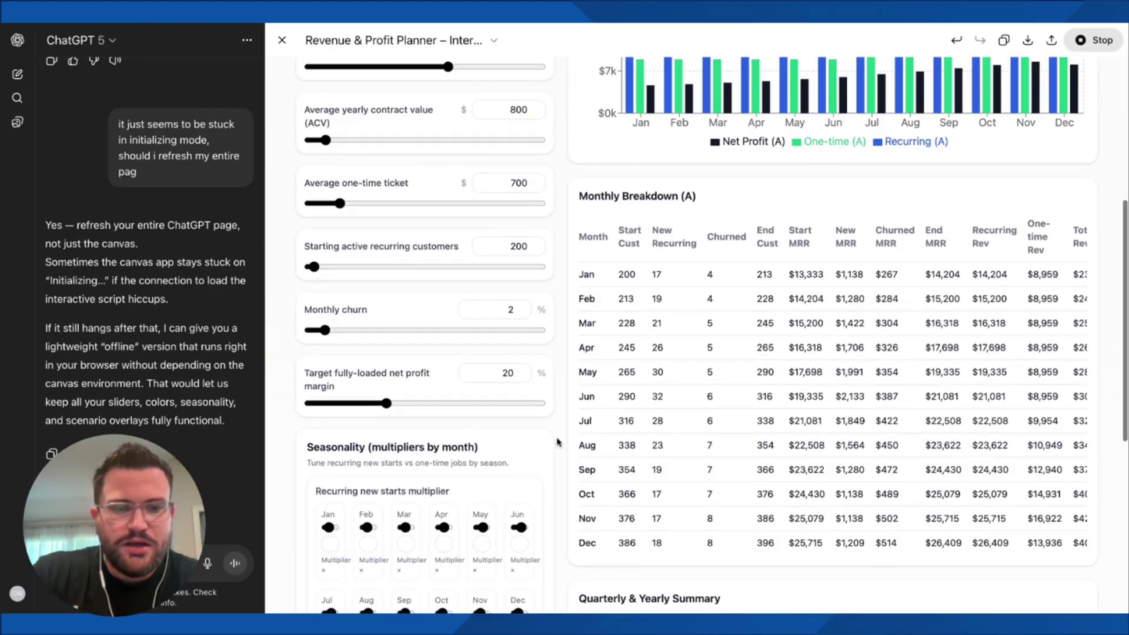
scroll(560, 441, down, 3)
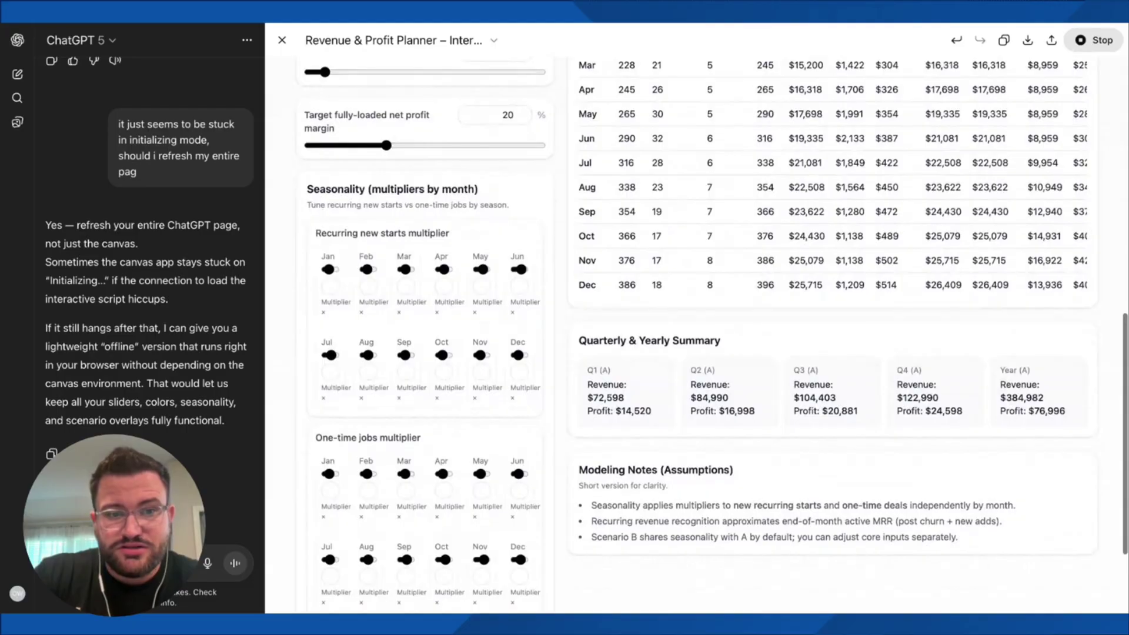
scroll(347, 224, down, 1)
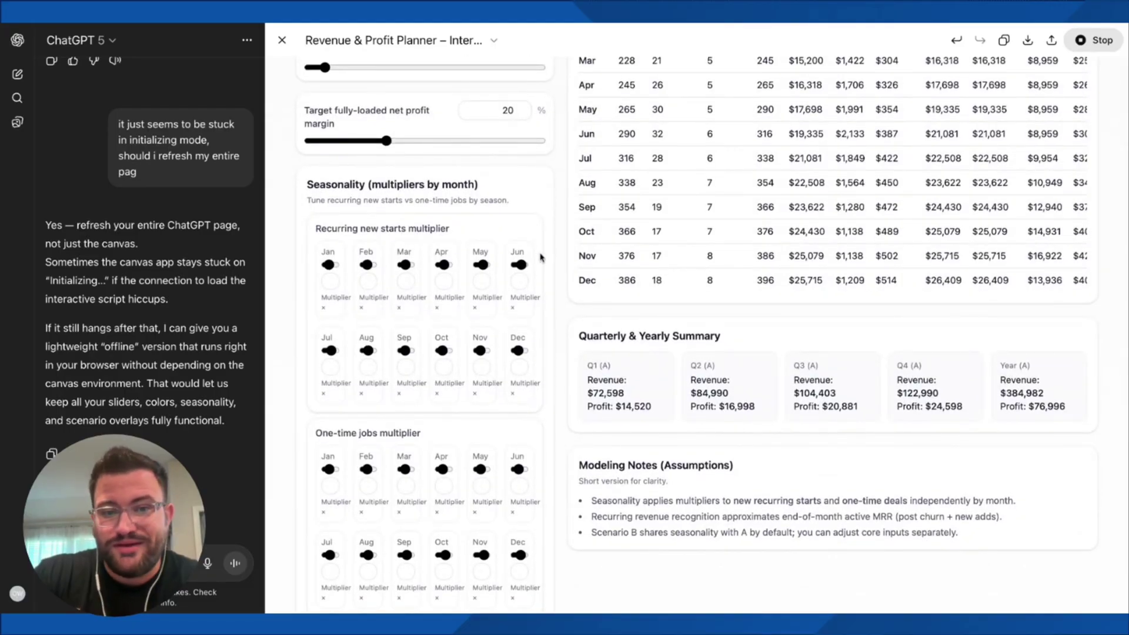
click(414, 266)
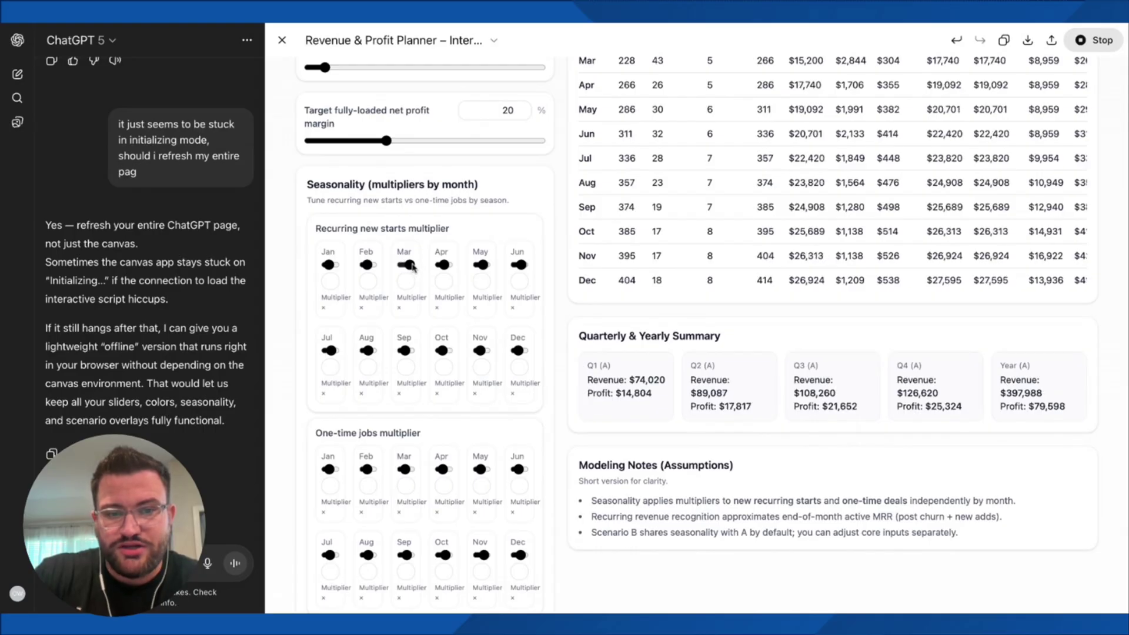
click(451, 267)
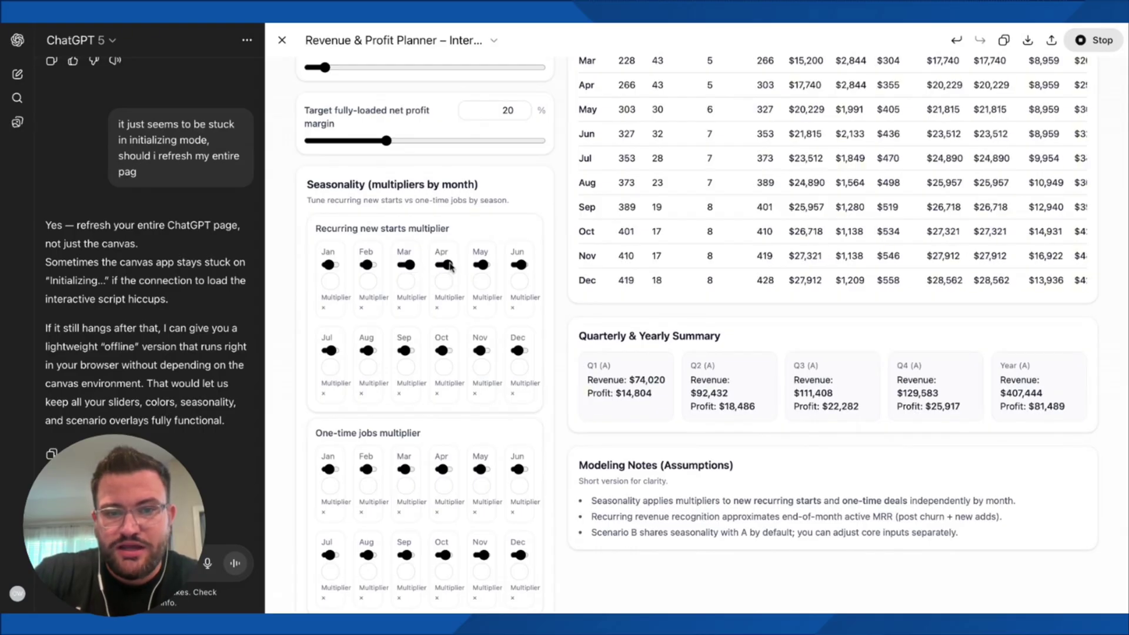
- Adjust the March recurring multiplier until March new recurring starts read 39
click(406, 281)
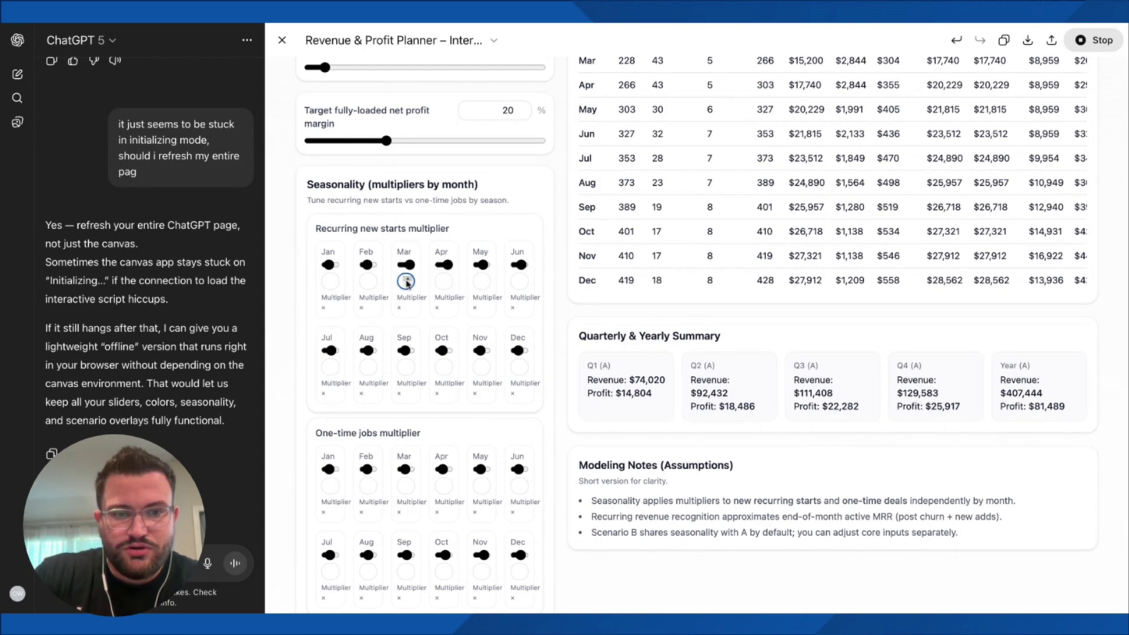
click(408, 285)
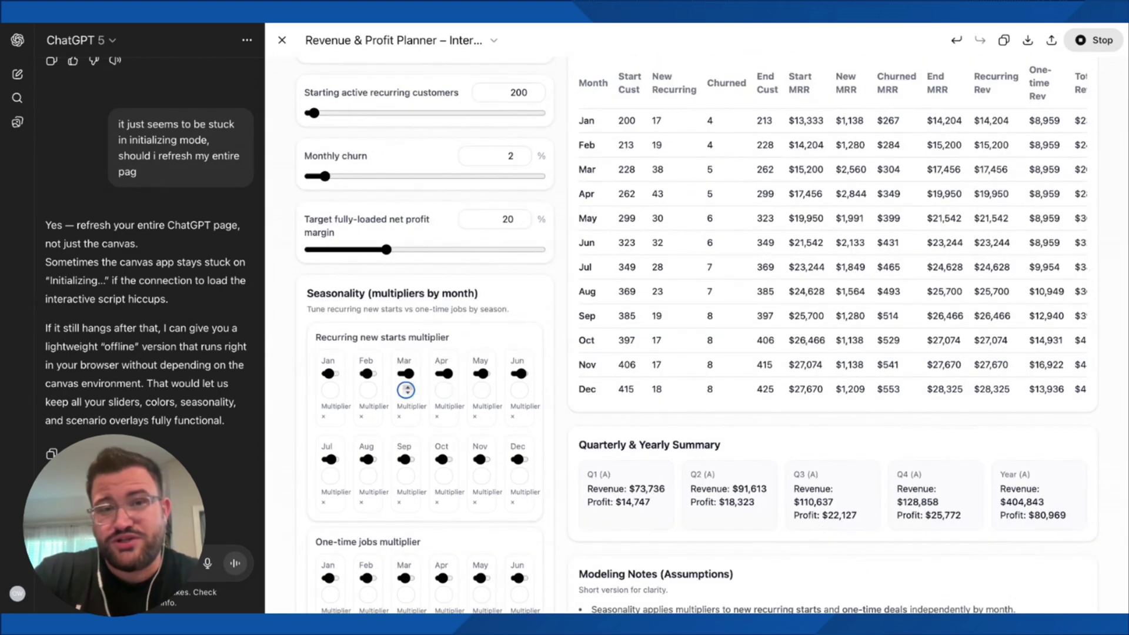
click(407, 387)
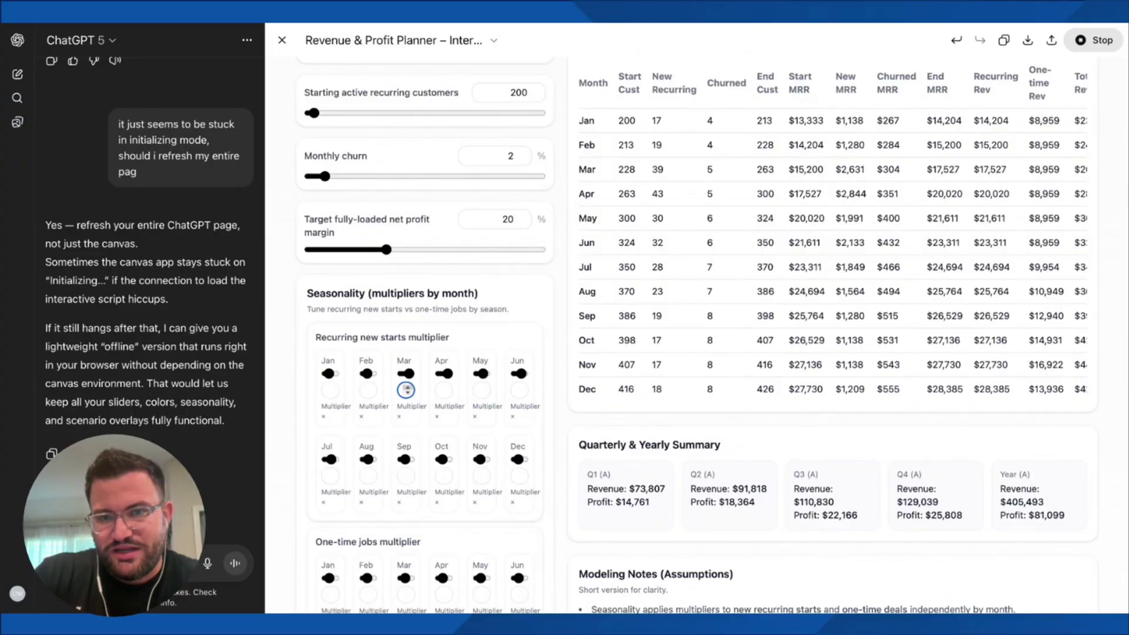
click(407, 388)
click(407, 387)
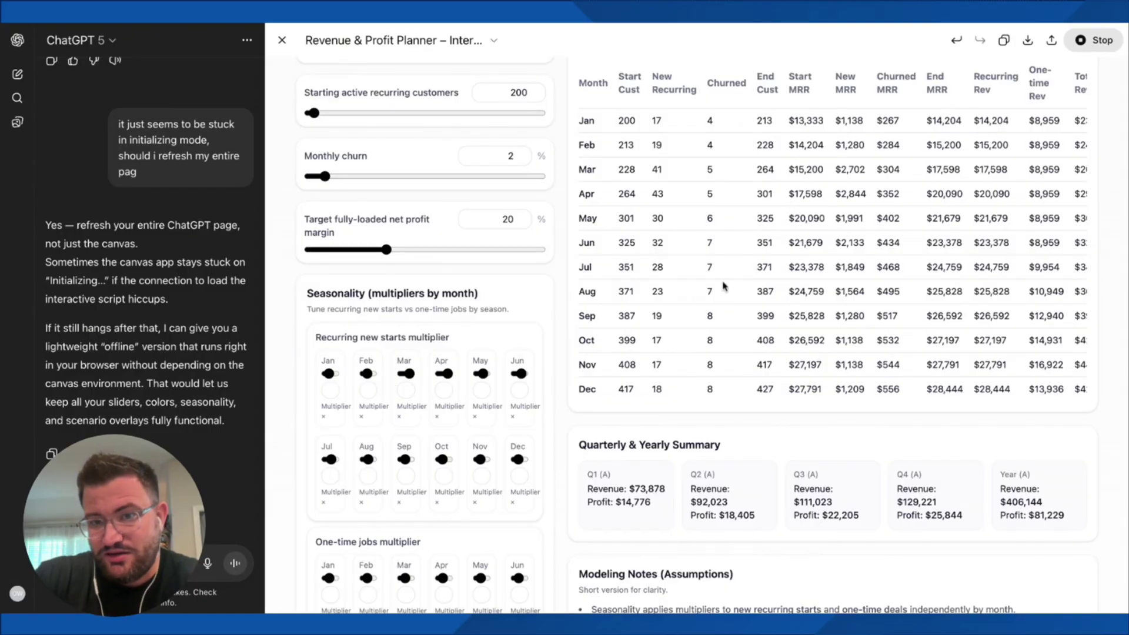
click(408, 388)
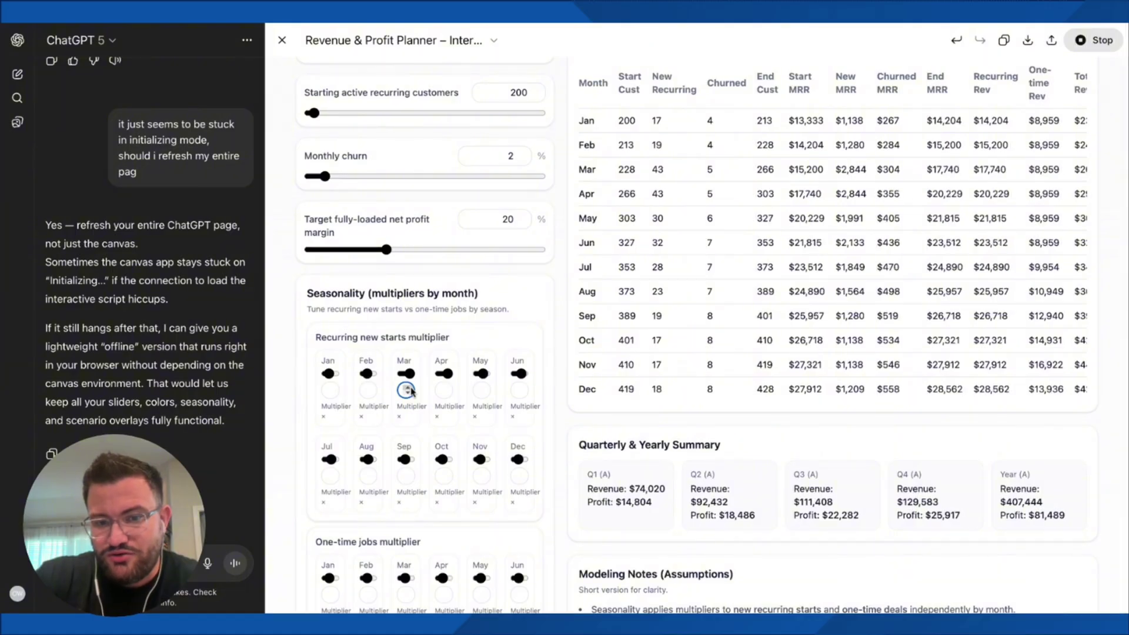
click(409, 394)
click(408, 394)
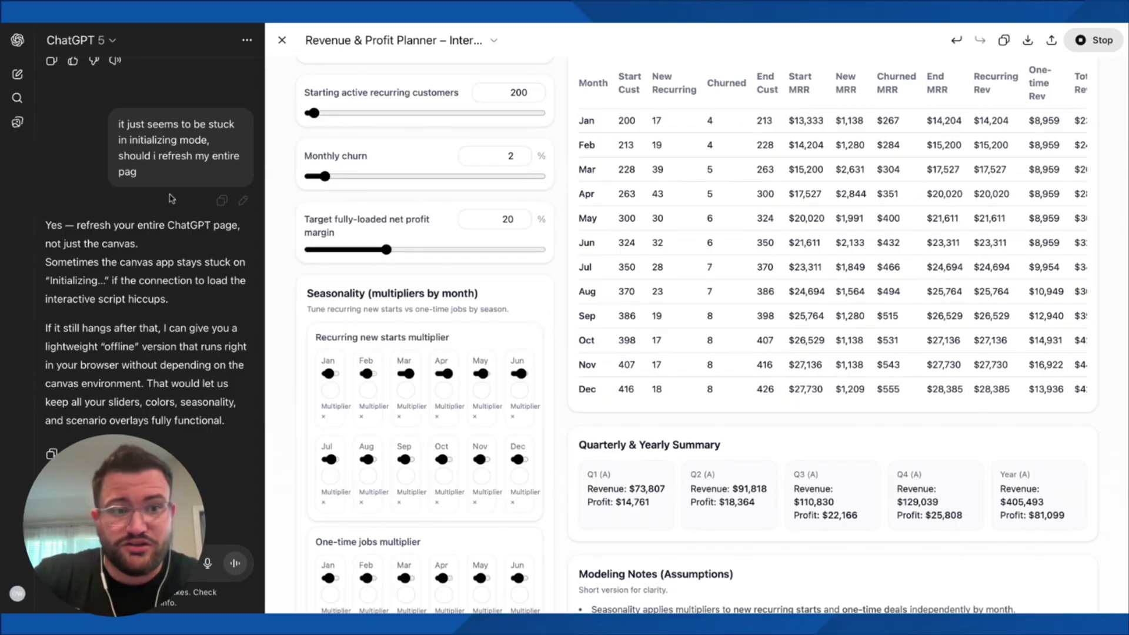
- Raise the January one-time jobs multiplier until Q1 revenue reads $84,756 and yearly revenue $416,443
scroll(557, 358, down, 3)
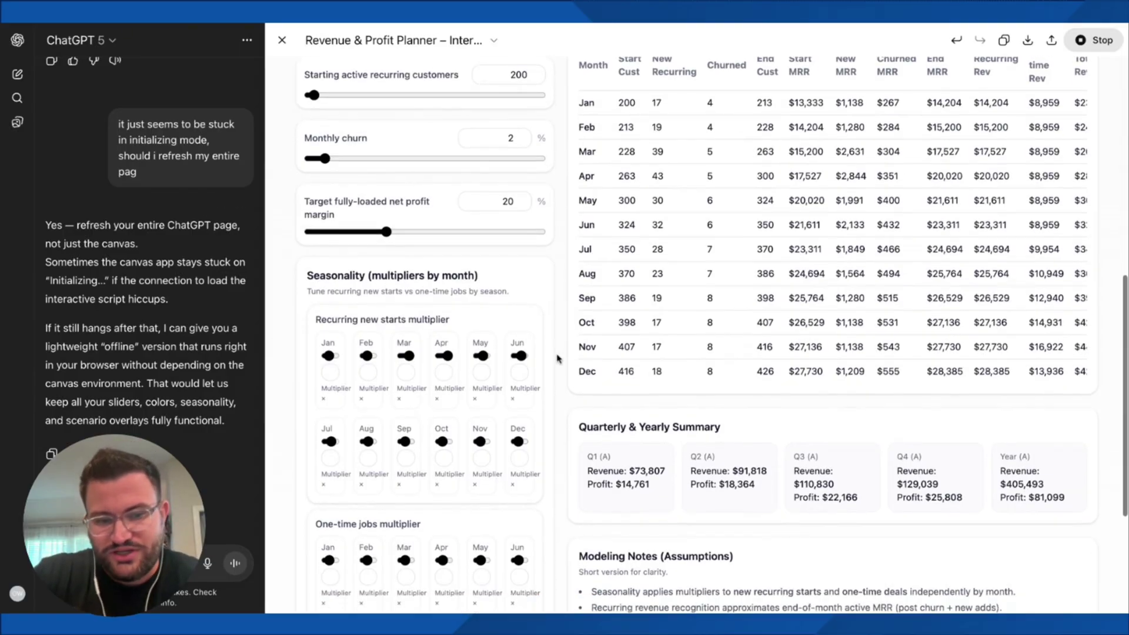
scroll(558, 358, down, 1)
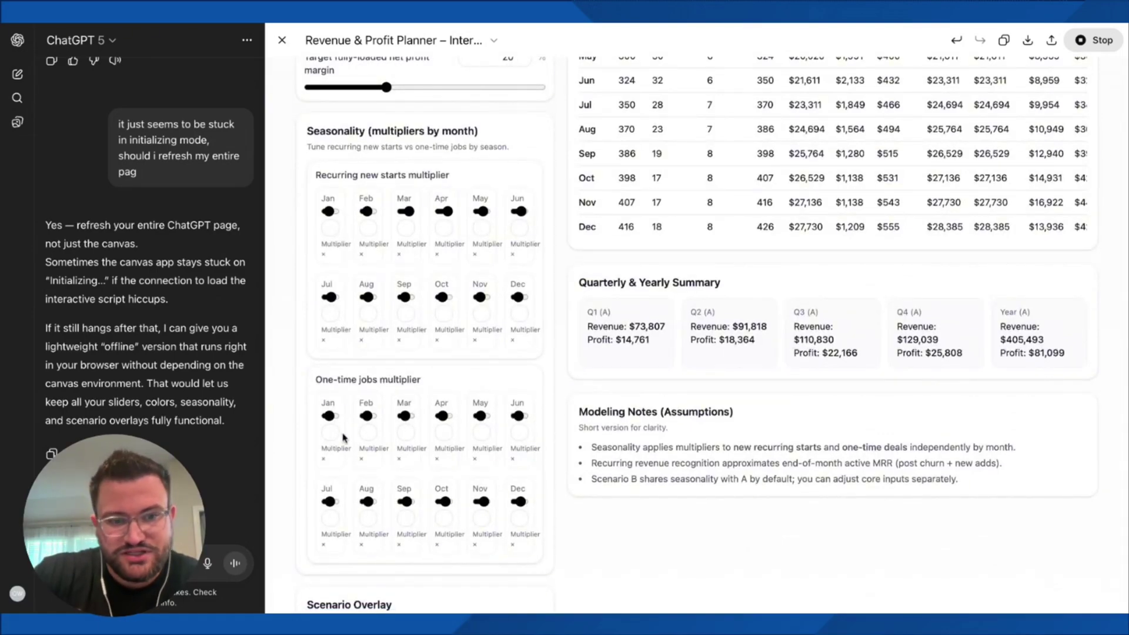
click(335, 416)
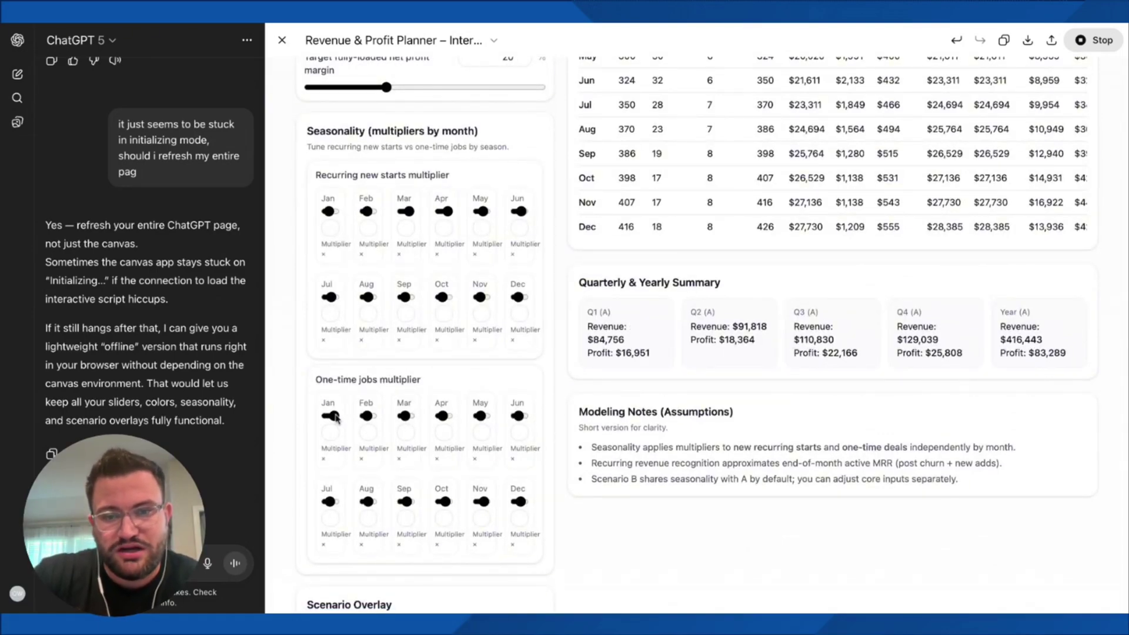
drag(336, 417, 330, 417)
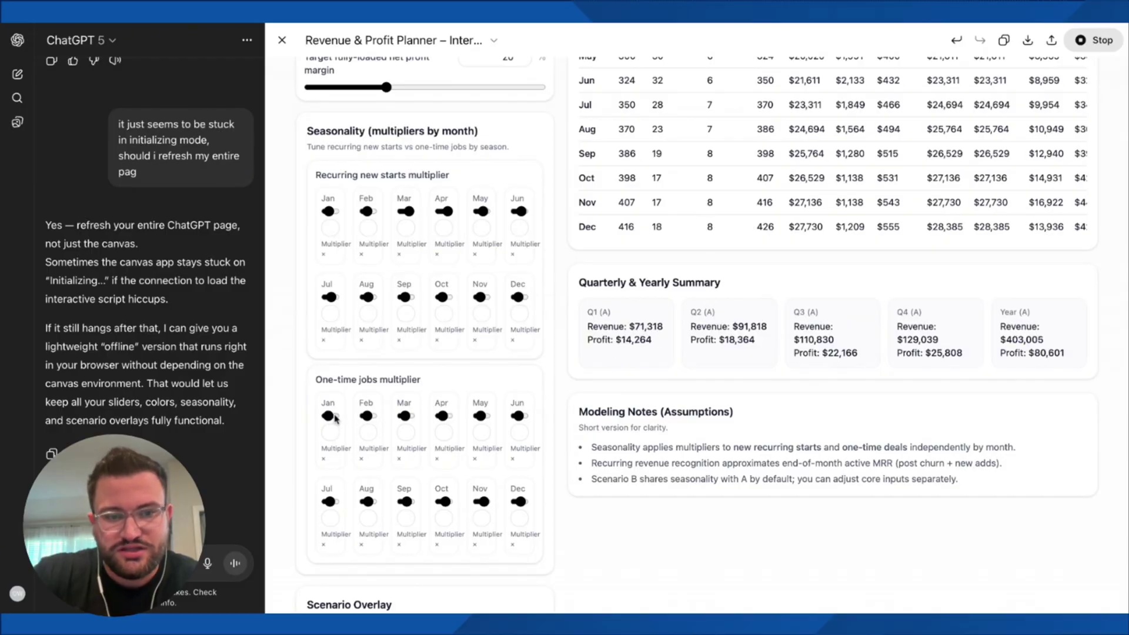
drag(330, 418, 336, 418)
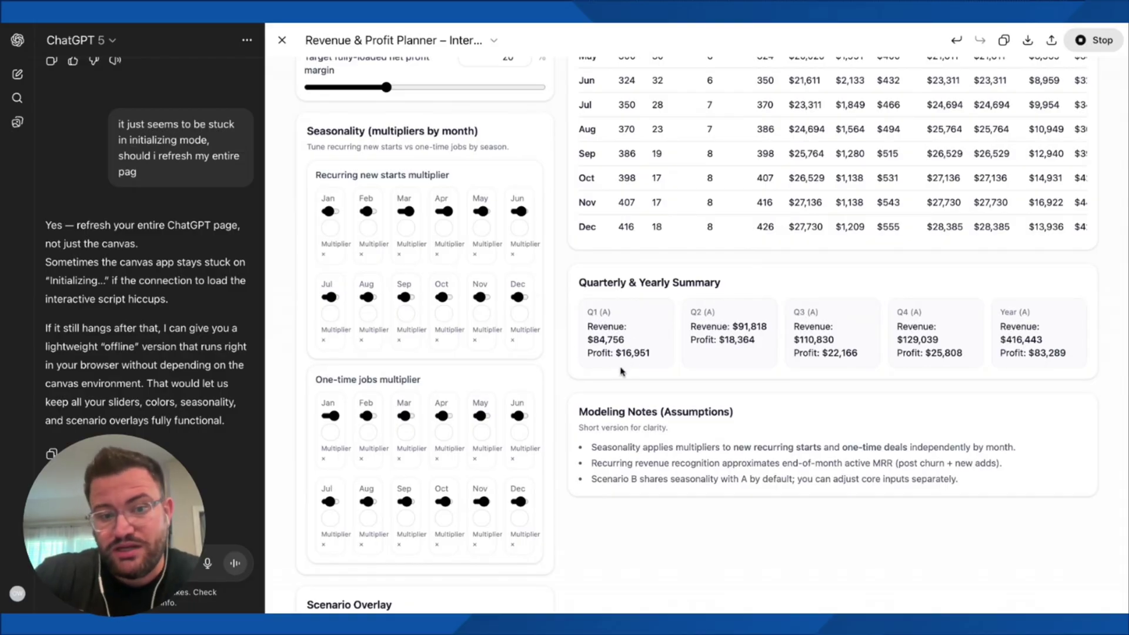
scroll(621, 372, up, 4)
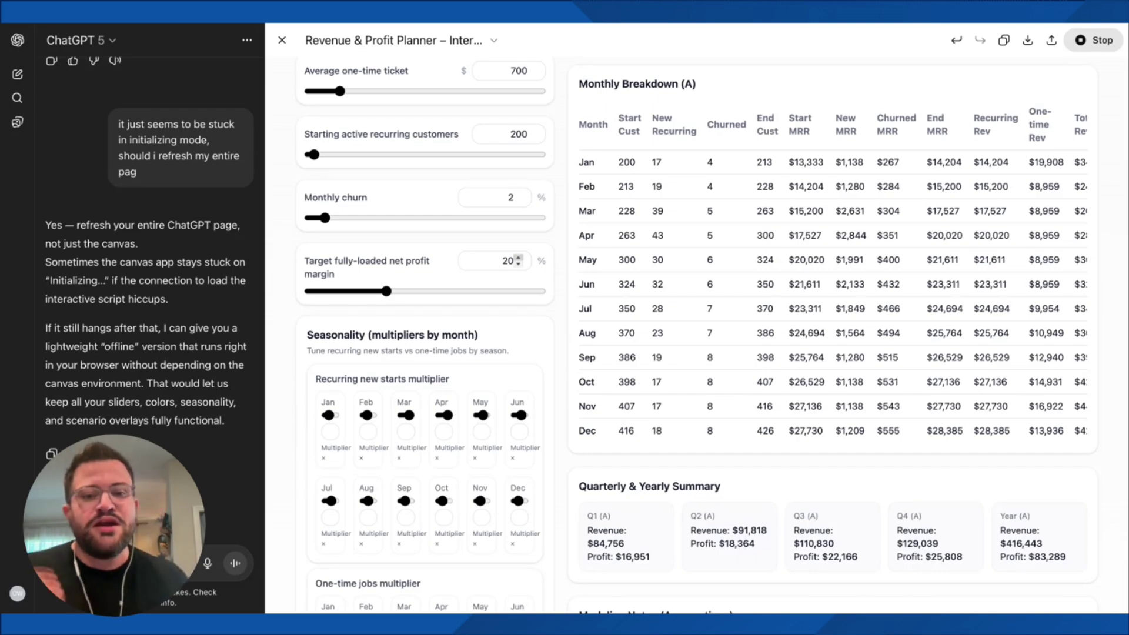
- Raise the target fully-loaded net profit margin from 20 to 23, lifting yearly net profit to $95,782
click(518, 257)
click(518, 257)
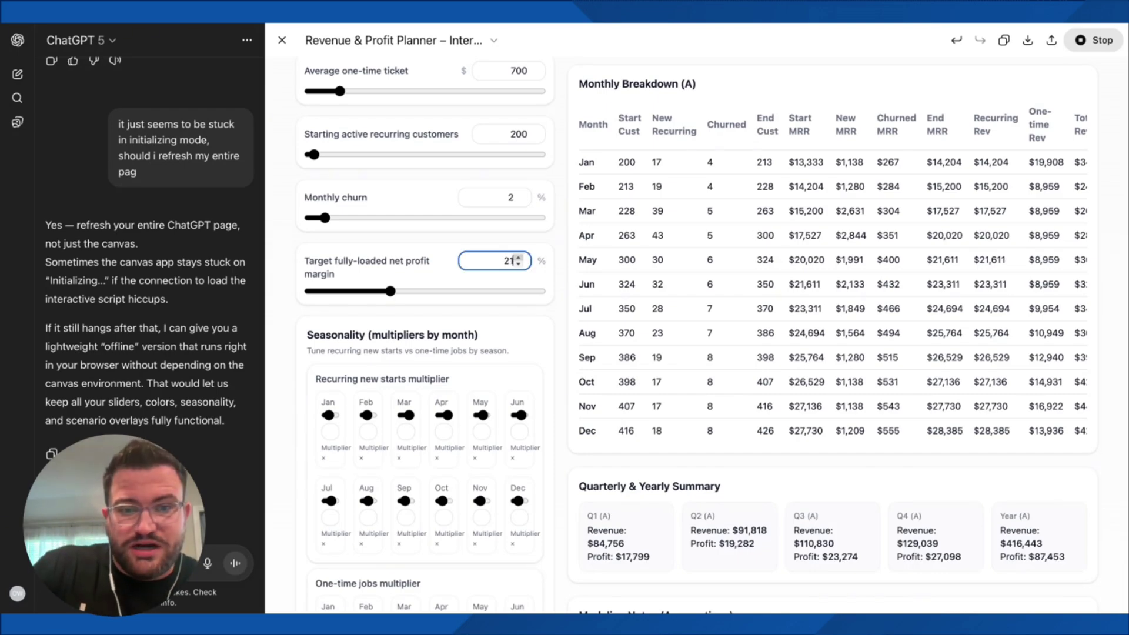
click(518, 257)
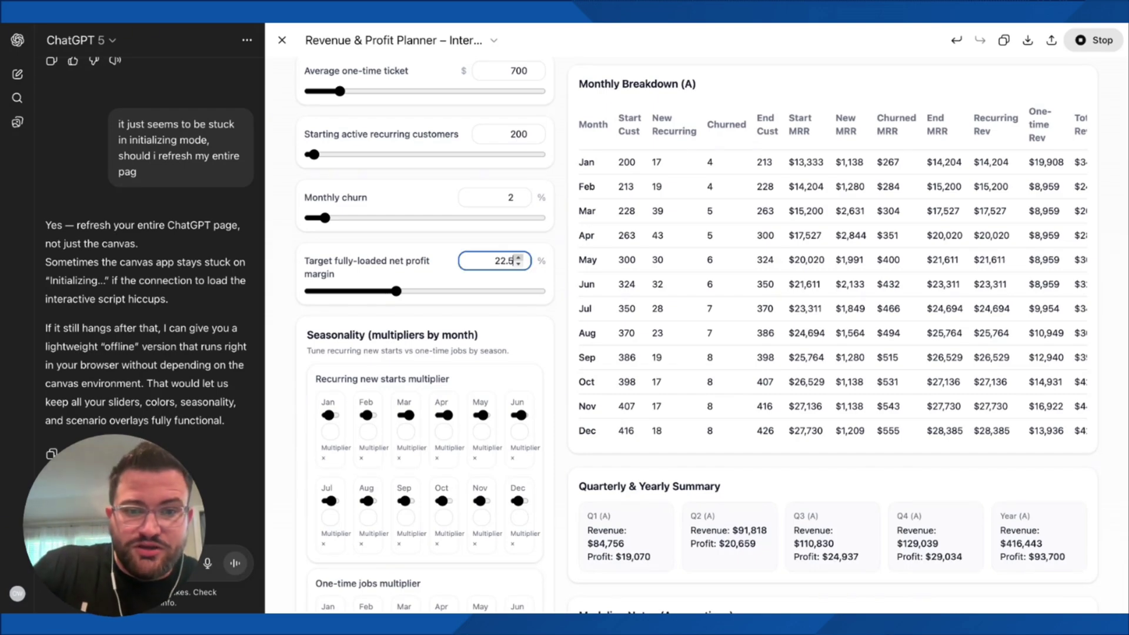
click(573, 329)
scroll(571, 331, up, 4)
scroll(571, 332, up, 1)
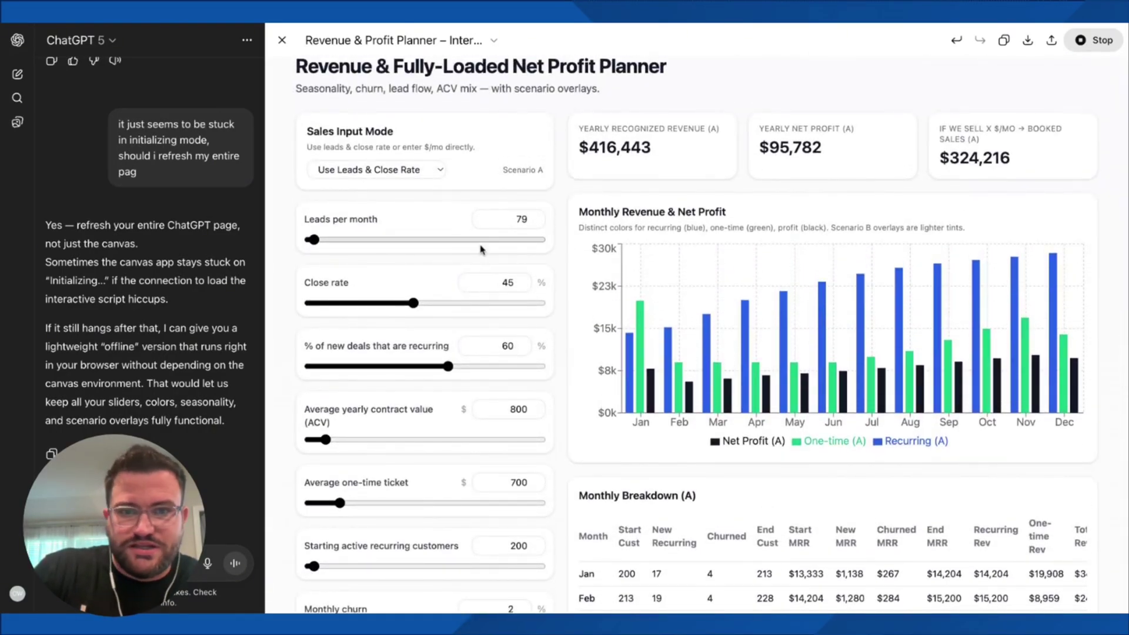
- Set the close rate to 48% and leads per month to 143
scroll(421, 287, down, 1)
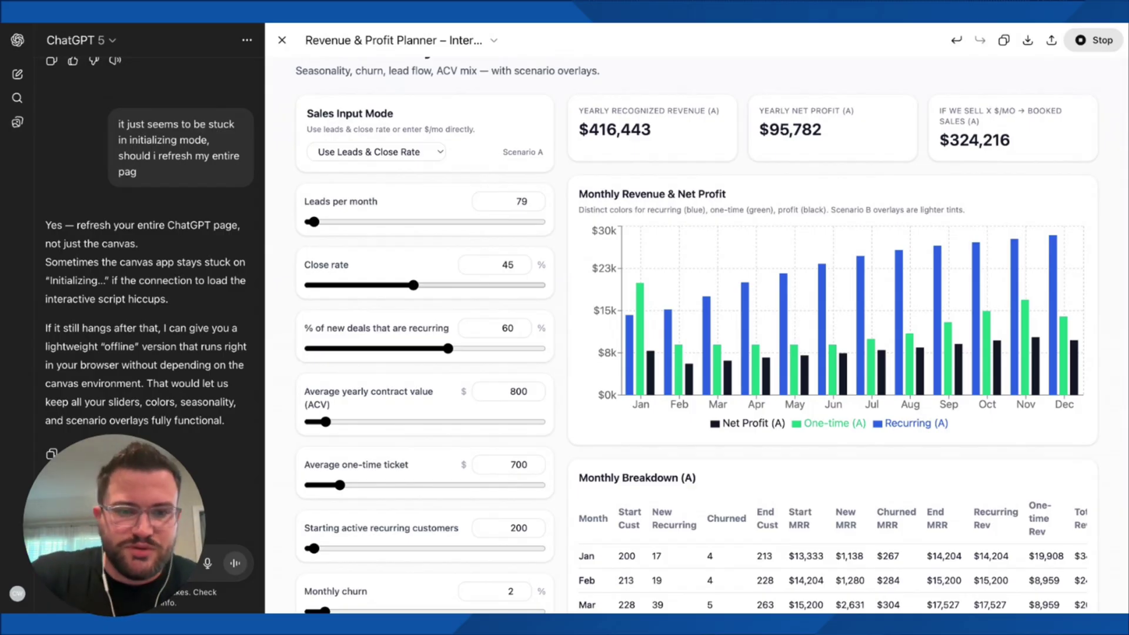
key(Right)
key(Right)
key(Right)
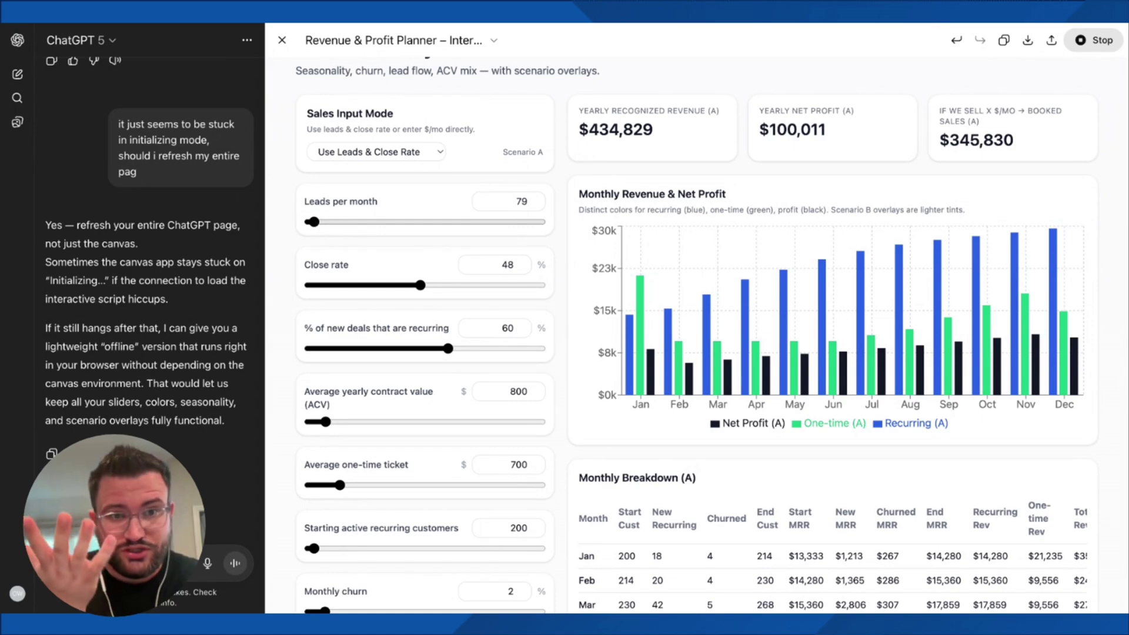
drag(312, 222, 316, 222)
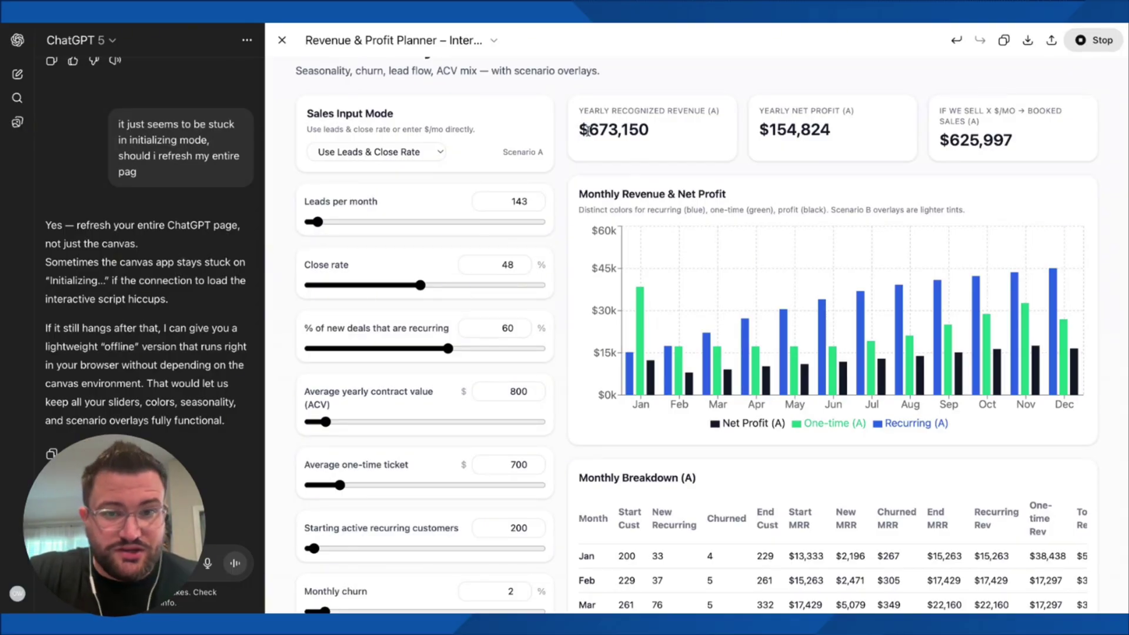
- Highlight the yearly revenue ($673,150) and net profit ($154,824) figures to check the results
drag(589, 130, 648, 131)
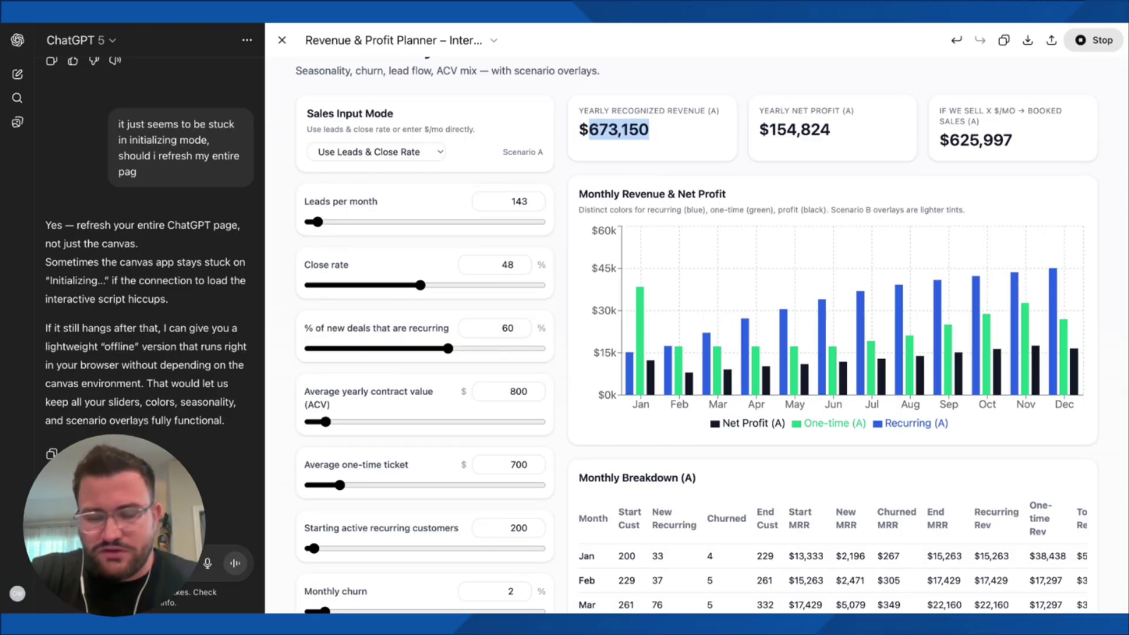
click(667, 152)
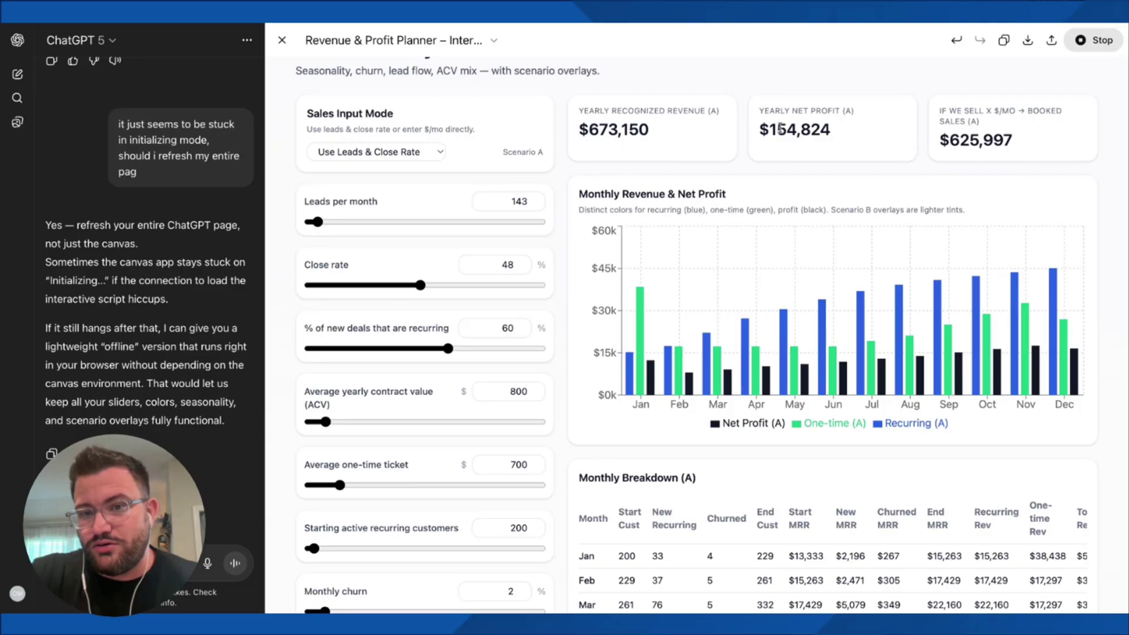
drag(780, 129, 861, 129)
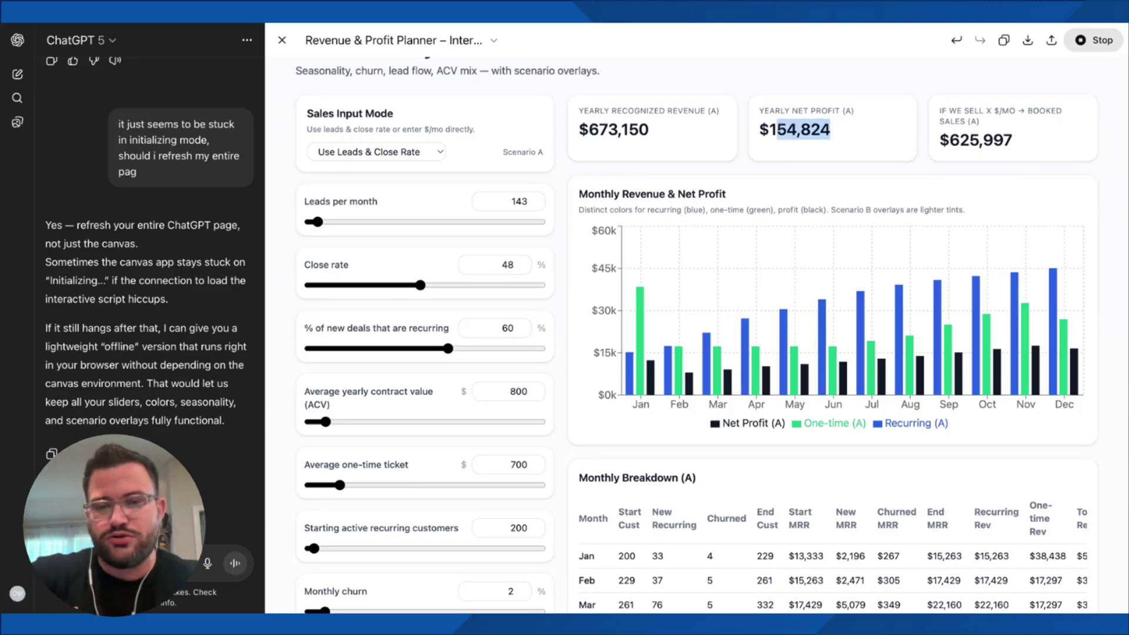
click(766, 167)
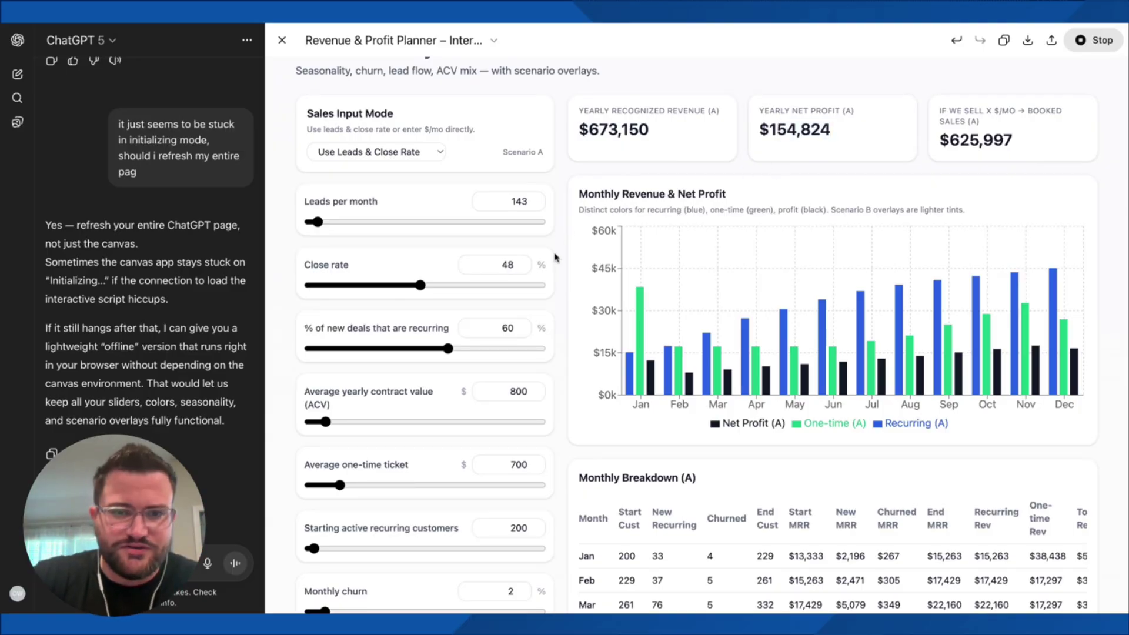
scroll(559, 275, down, 1)
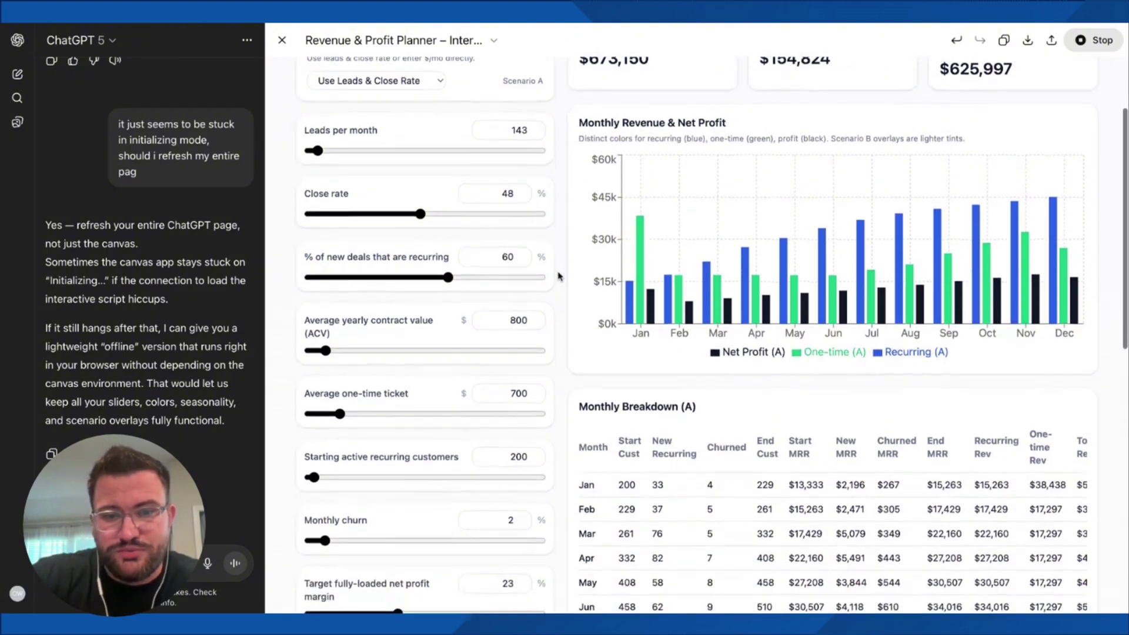
scroll(713, 335, up, 1)
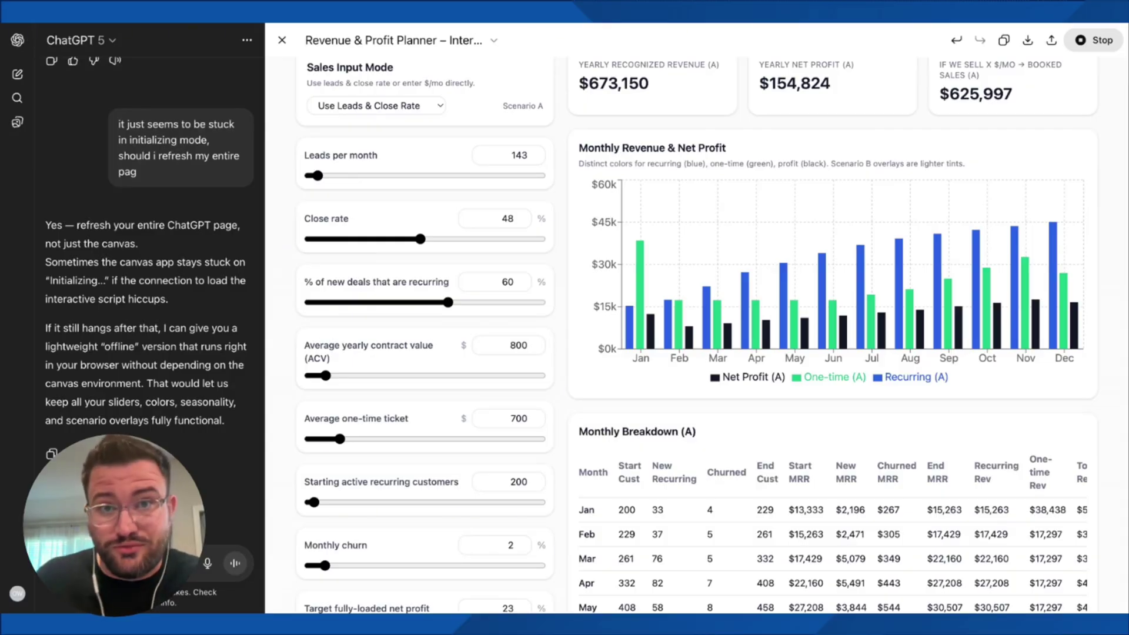
scroll(713, 335, up, 2)
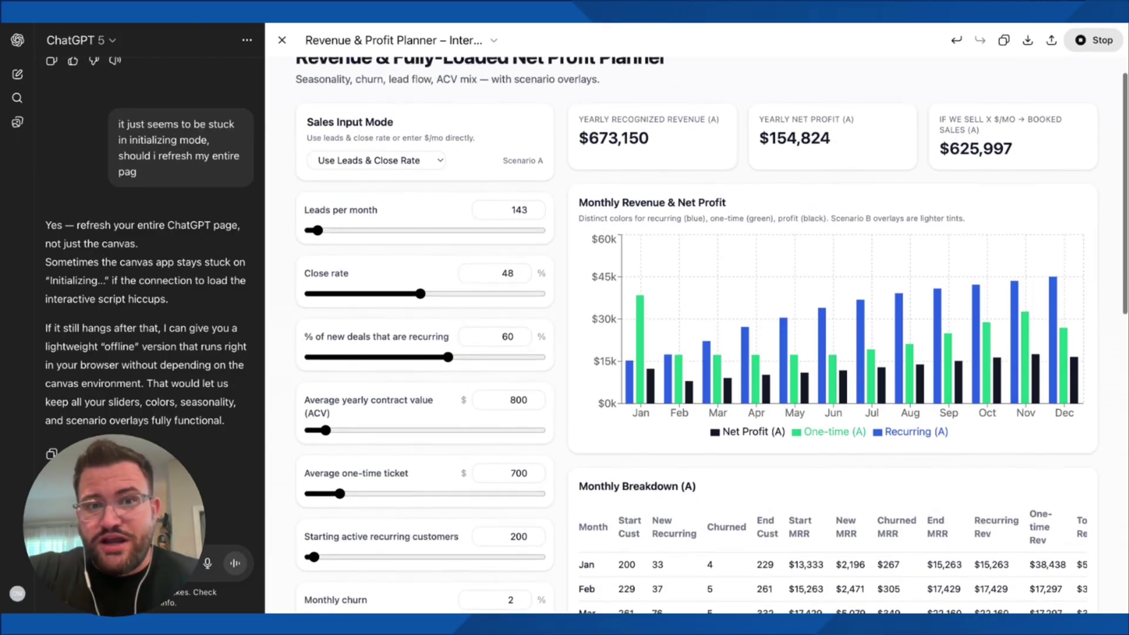
scroll(713, 336, down, 10)
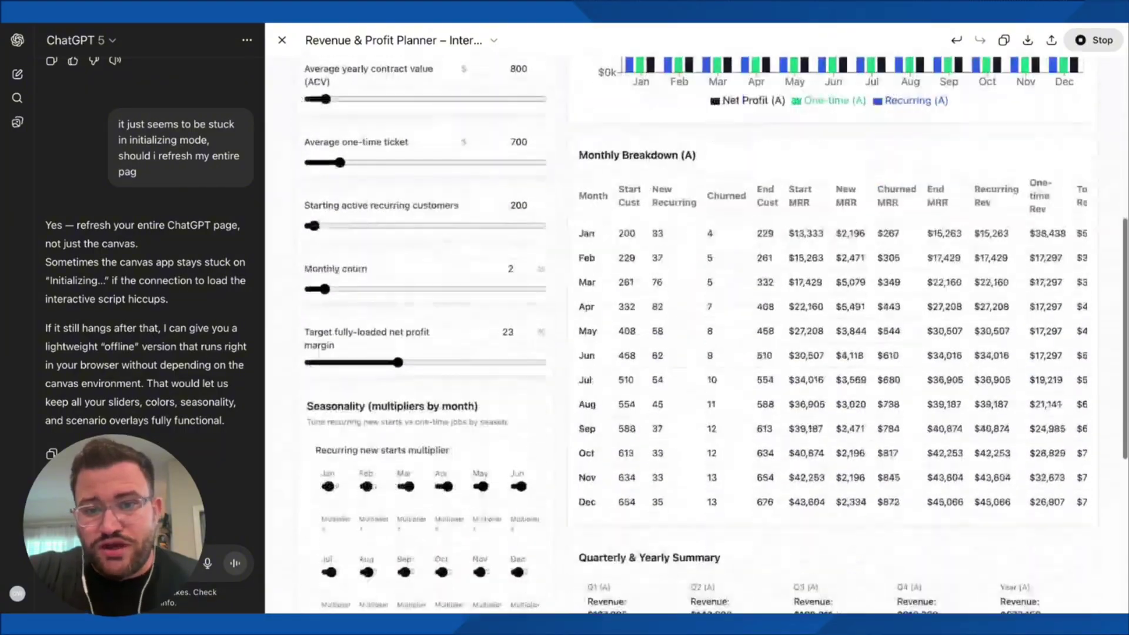
scroll(713, 335, up, 10)
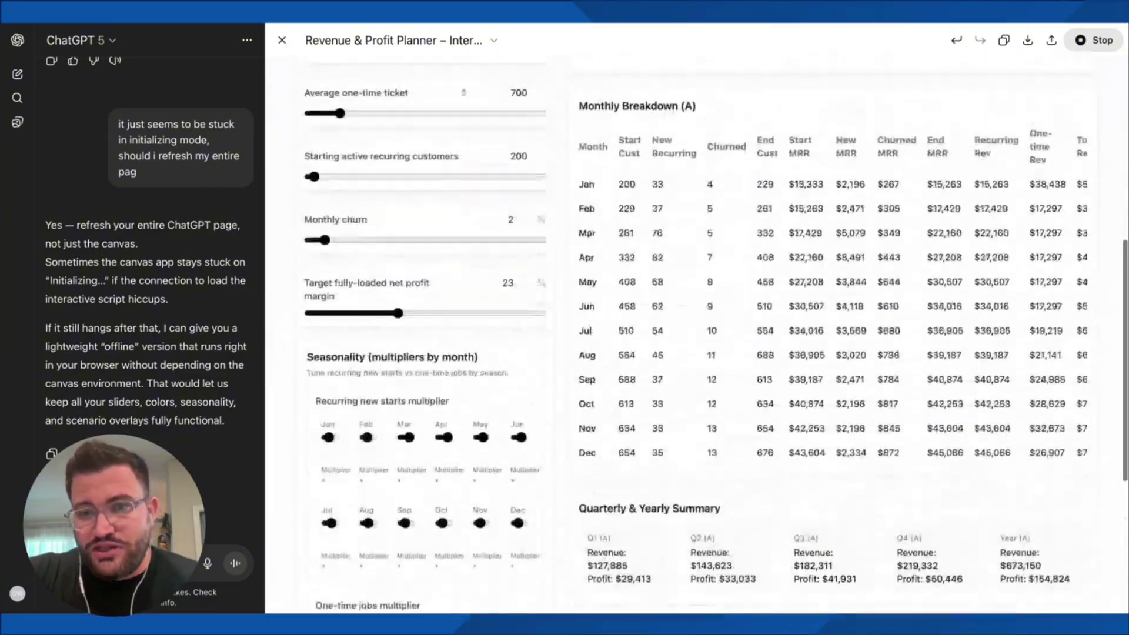
scroll(713, 335, up, 10)
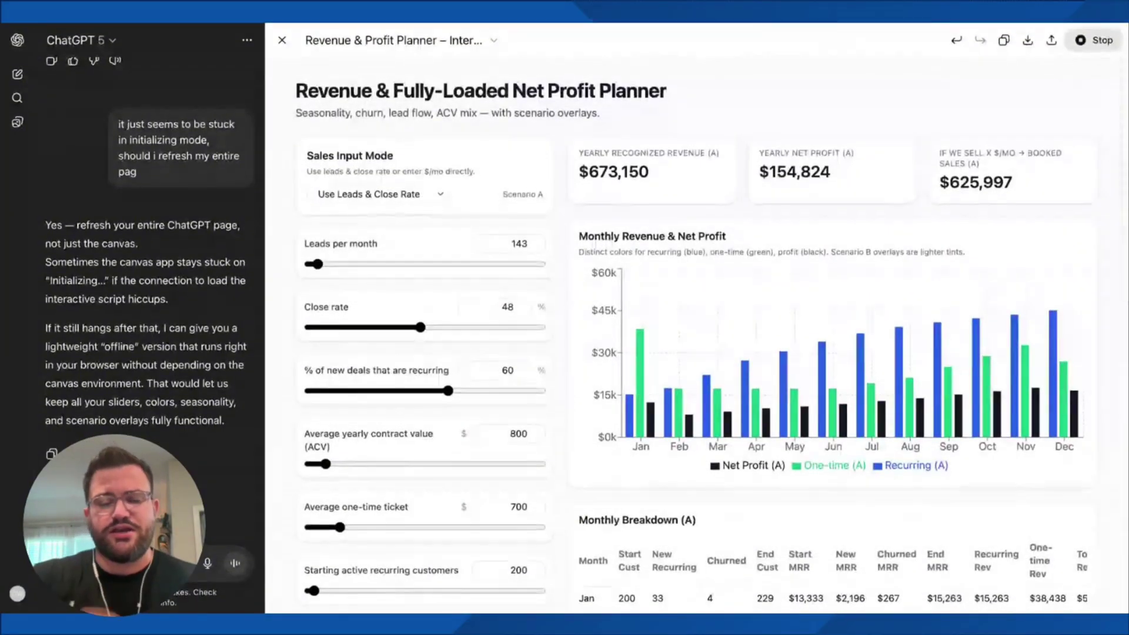